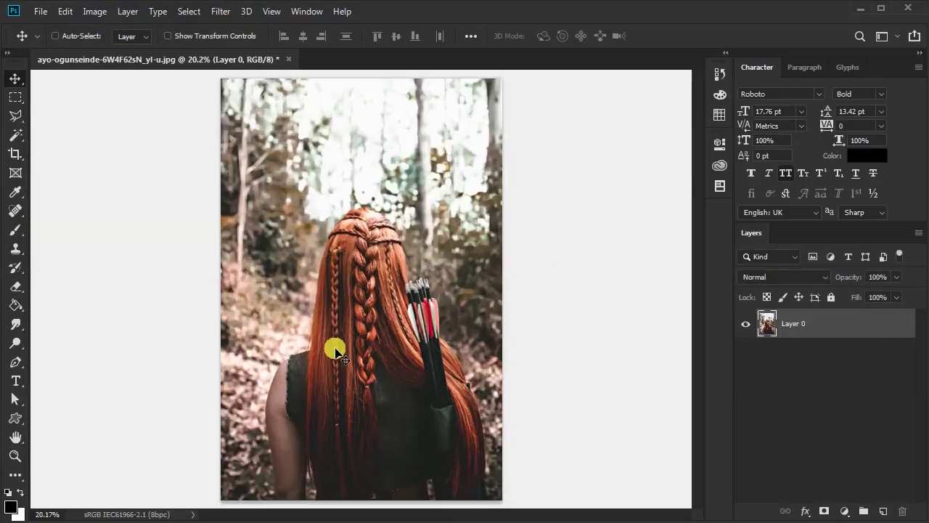
Step: Switch to the Pen tool to start tracing the archer's outline
key("p")
Step: Trace the archer's shoulder outline with pen anchor points
left_click(293, 496)
scroll(265, 443, "up", 3)
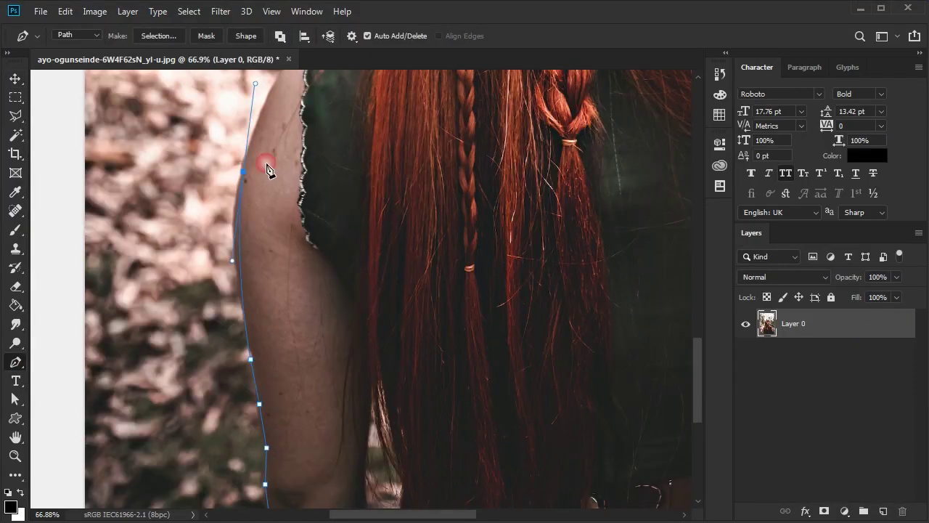
scroll(269, 166, "up", 3)
left_click_drag(247, 251, 272, 205)
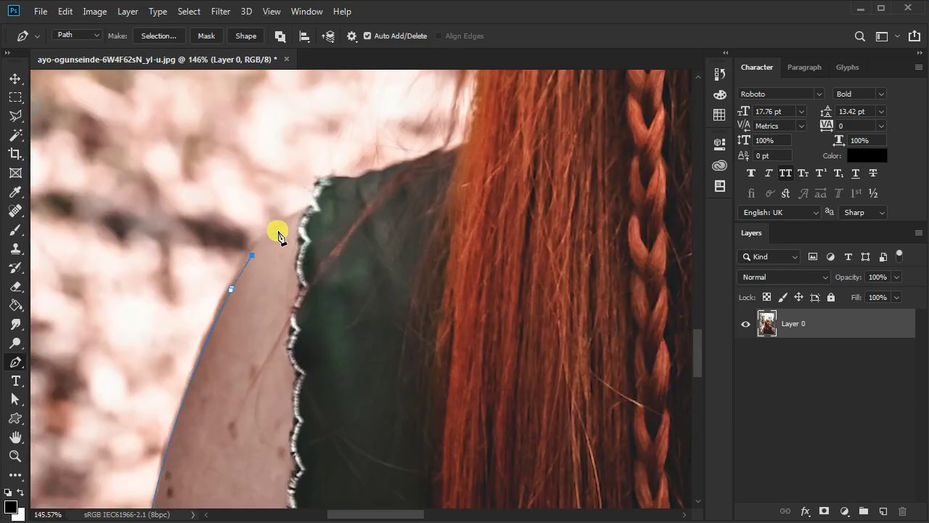
left_click(425, 167)
scroll(368, 361, "down", 2)
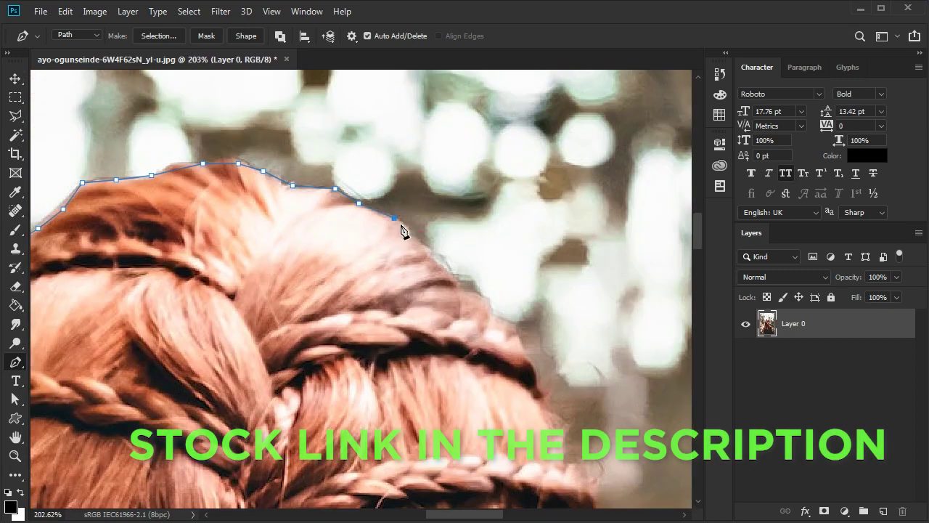
Step: Trace along her hair edge, then turn the closed path into a selection
left_click(400, 224)
left_click(413, 233)
left_click(426, 251)
left_click(446, 270)
left_click(458, 280)
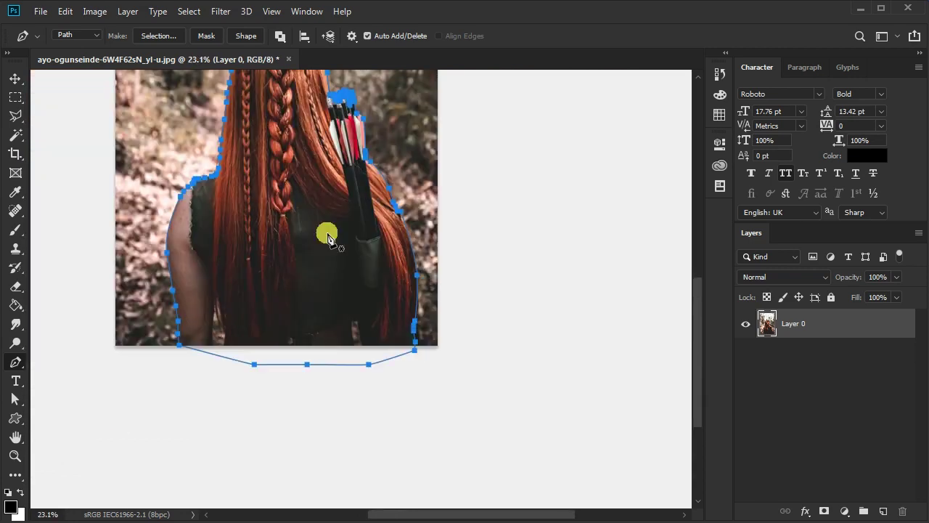
right_click(331, 355)
left_click(404, 416)
Step: Place the foggy forest image to fill the canvas, beneath the archer layer
left_click(745, 354)
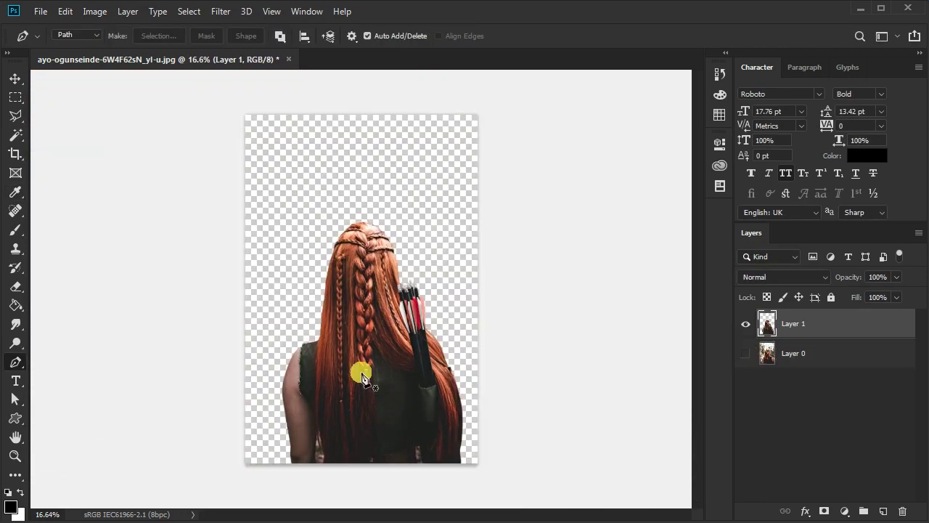
mouse_move(362, 391)
left_mouse_down()
mouse_move(448, 290)
mouse_move(448, 305)
left_mouse_up()
key("Return")
left_click_drag(813, 323, 820, 361)
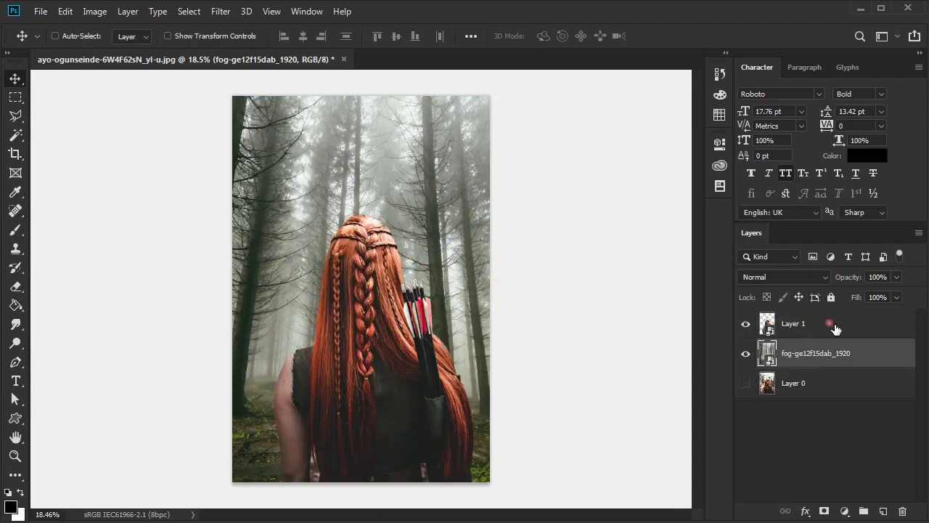
Step: Shrink the archer toward the bottom of the scene
left_click(834, 326)
key("ctrl+t")
left_click_drag(476, 215, 426, 310)
key("Return")
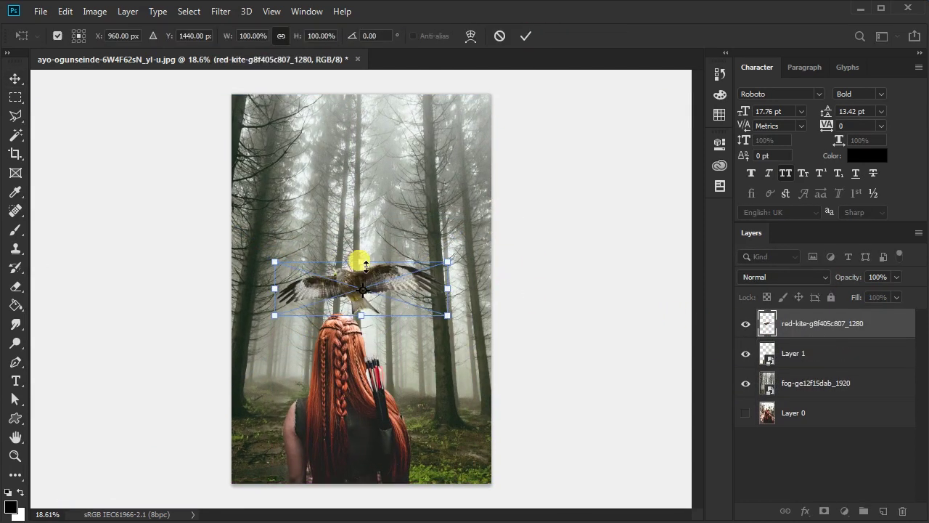
Step: Enlarge the hawk in the upper sky and the creepy tree over the scene
left_click_drag(369, 191, 550, 183)
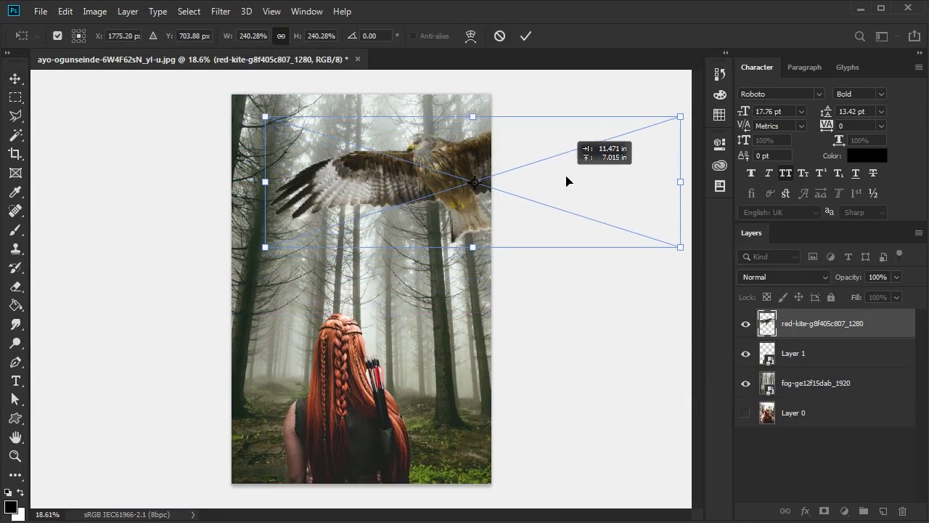
left_click(523, 35)
left_click(794, 352)
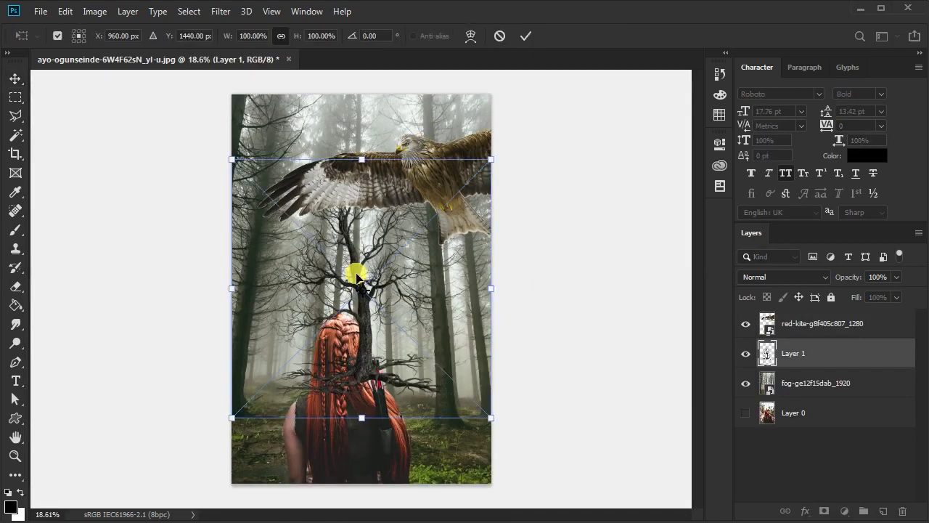
left_click_drag(360, 160, 361, 85)
left_click(525, 35)
Step: Stack the tree above the hawk with the archer on top, and move the tree left of her
left_click_drag(827, 354, 856, 342)
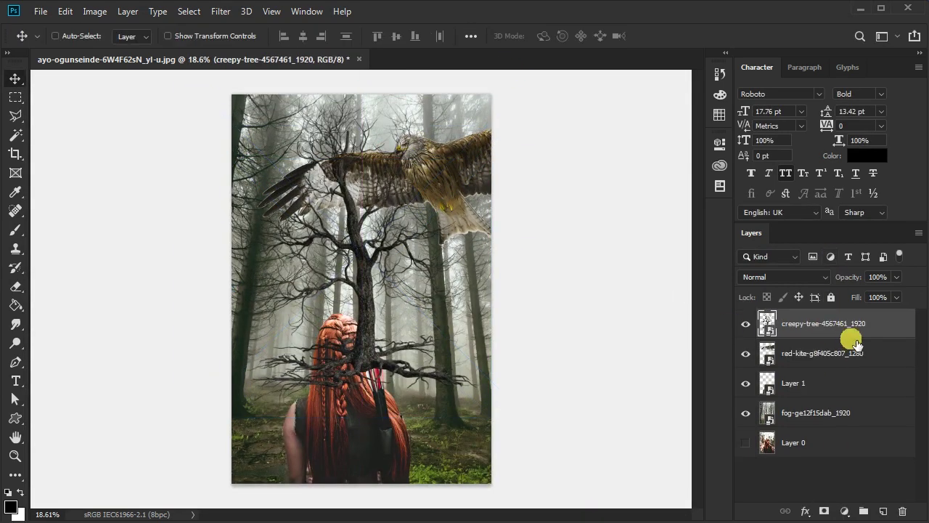
left_click_drag(830, 386, 833, 332)
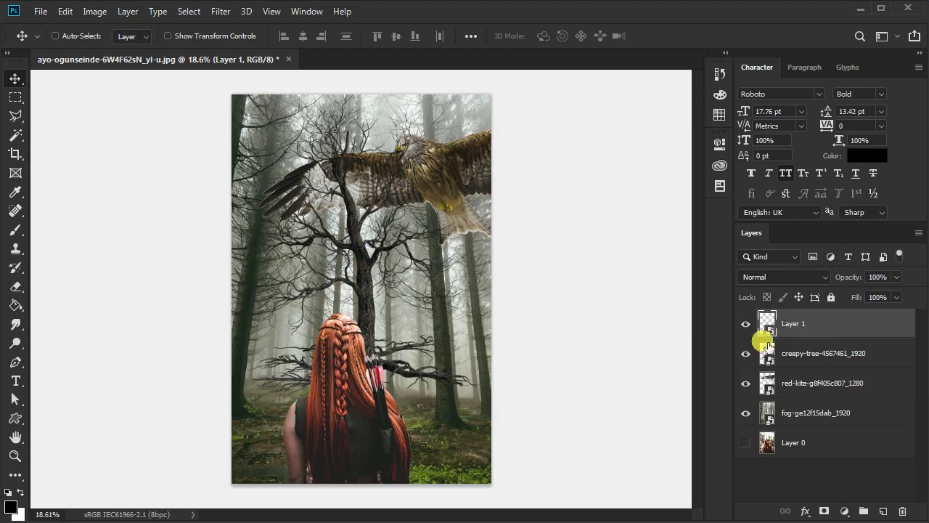
left_click_drag(352, 251, 305, 330)
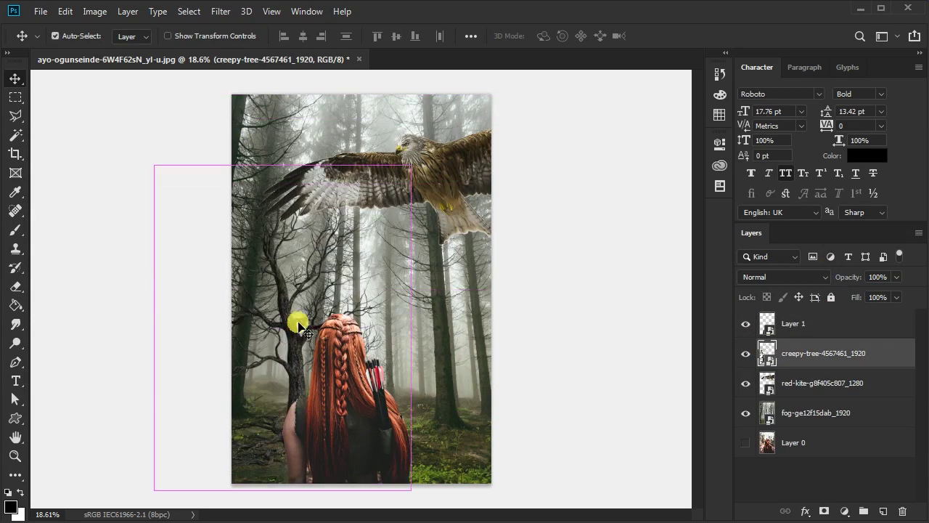
key("ctrl+t")
left_click_drag(307, 378, 295, 392)
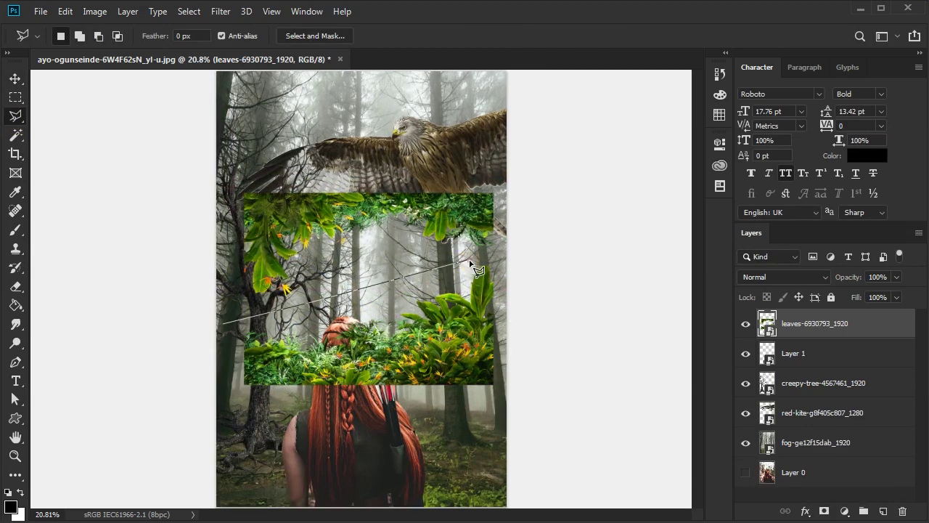
Step: Mask the leaves, move them to the image bottom and scale them down
left_click(824, 510)
right_click(862, 327)
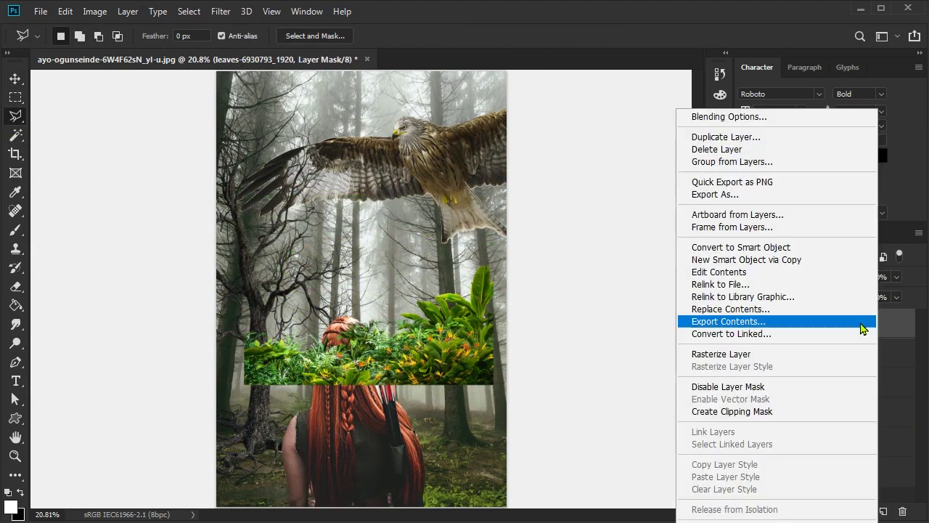
key("Escape")
mouse_move(406, 326)
left_mouse_down()
mouse_move(414, 370)
mouse_move(390, 429)
mouse_move(332, 373)
left_mouse_up()
key("ctrl+t")
key("ctrl+minus")
key("Return")
key("ctrl+0")
Step: Apply a Gaussian Blur to the leaves
left_click(220, 11)
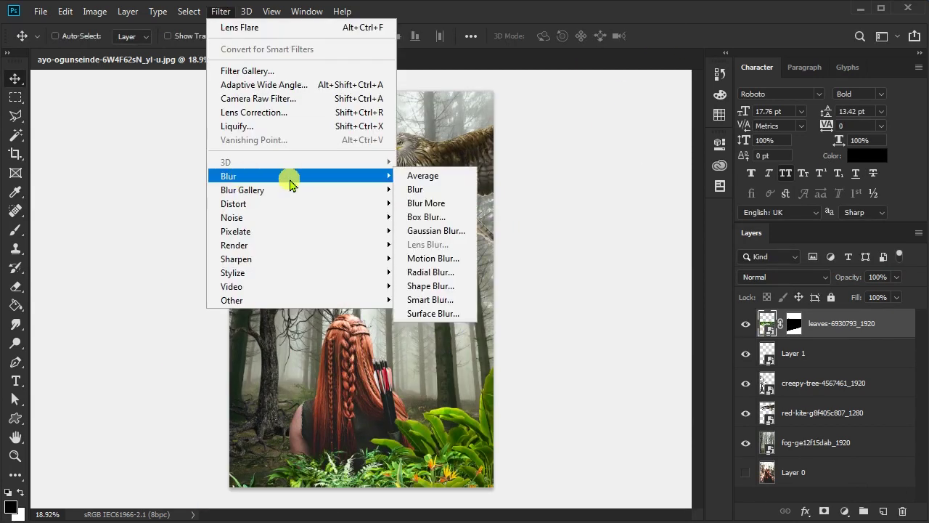
left_click(418, 207)
key("Return")
Step: Give the creepy tree a gentle Gaussian Blur with a radius of about 2.4
left_click(748, 402)
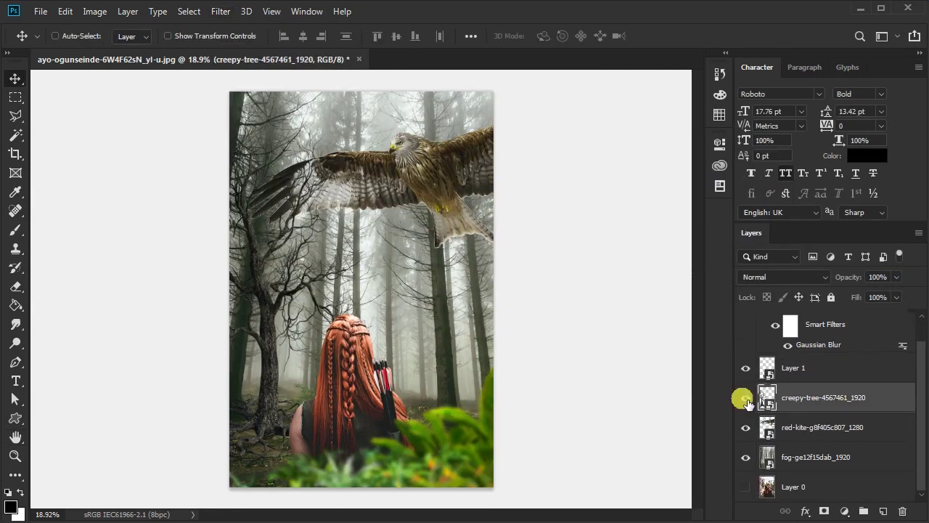
left_click(224, 13)
left_click(435, 232)
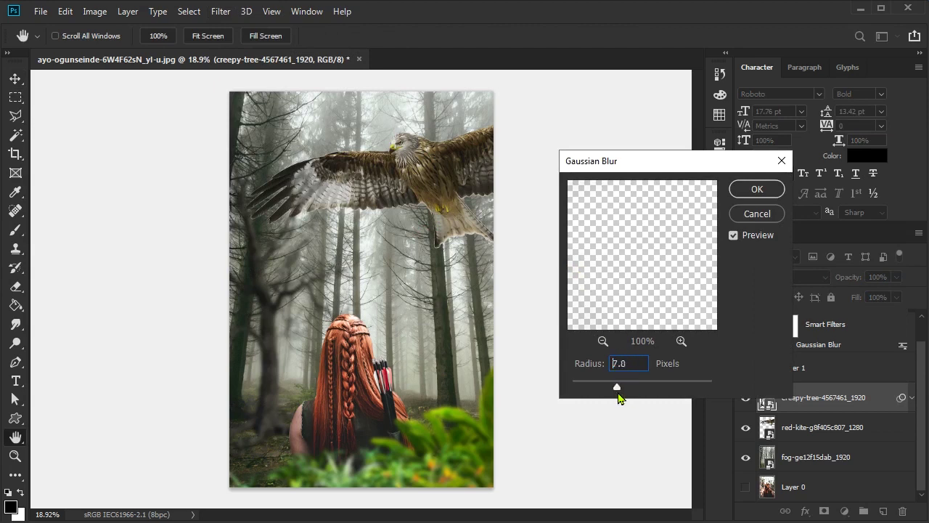
left_click_drag(618, 396, 589, 389)
left_click(751, 200)
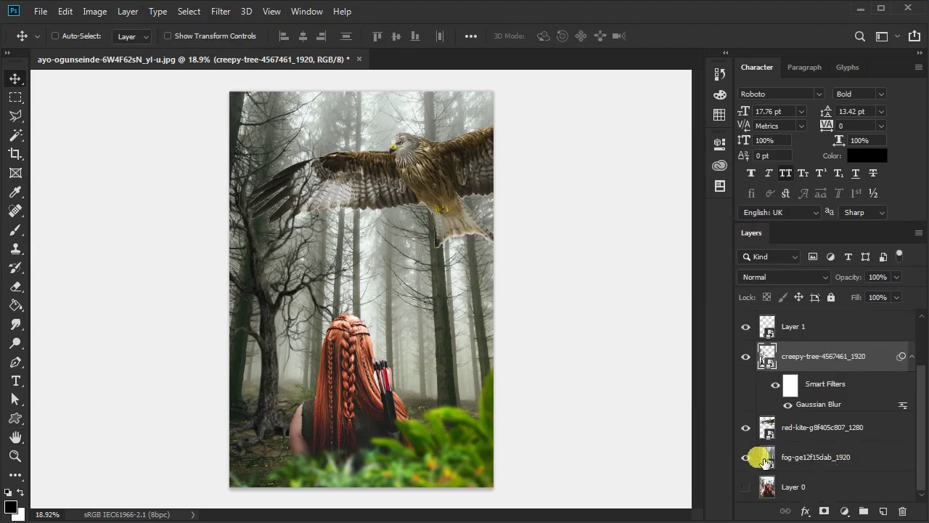
left_click(853, 459)
Step: Apply a Tilt-Shift blur to the foggy forest, keeping the sharp band on the archer's hair
left_click(219, 11)
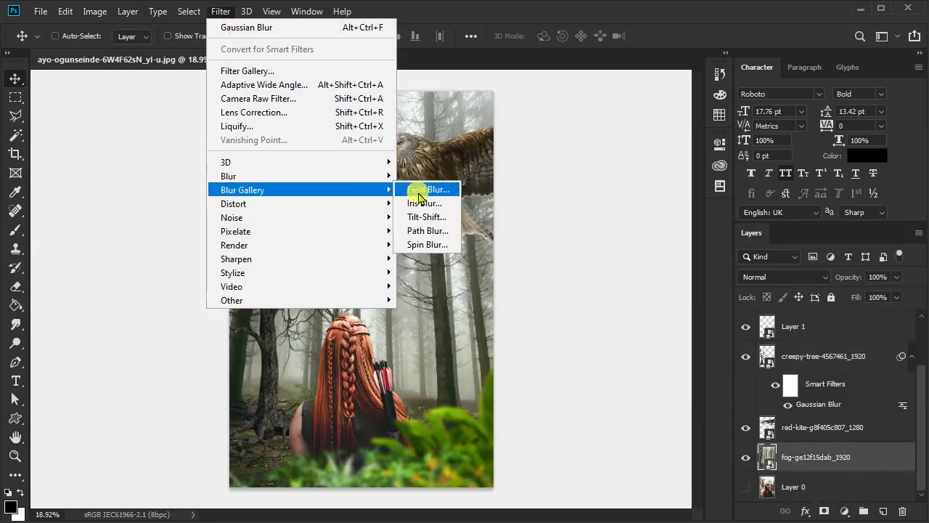
left_click(424, 200)
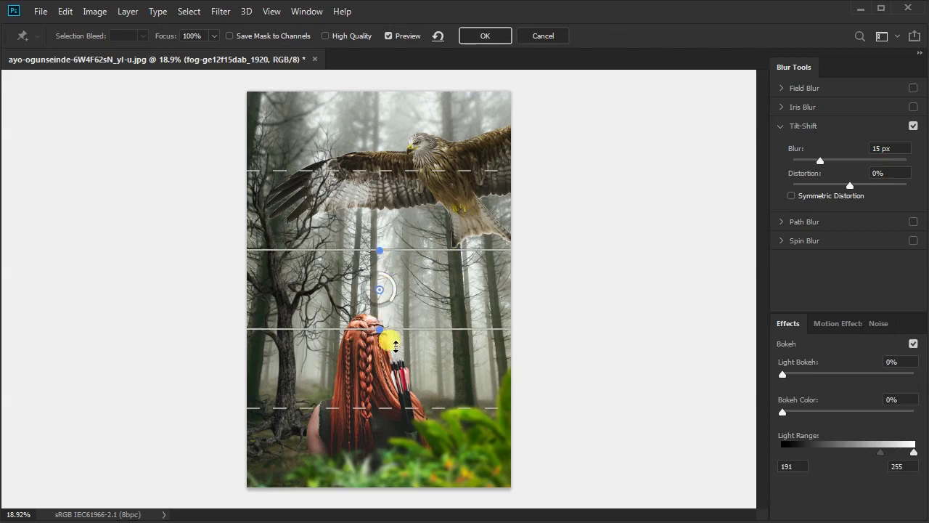
left_click_drag(384, 292, 375, 358)
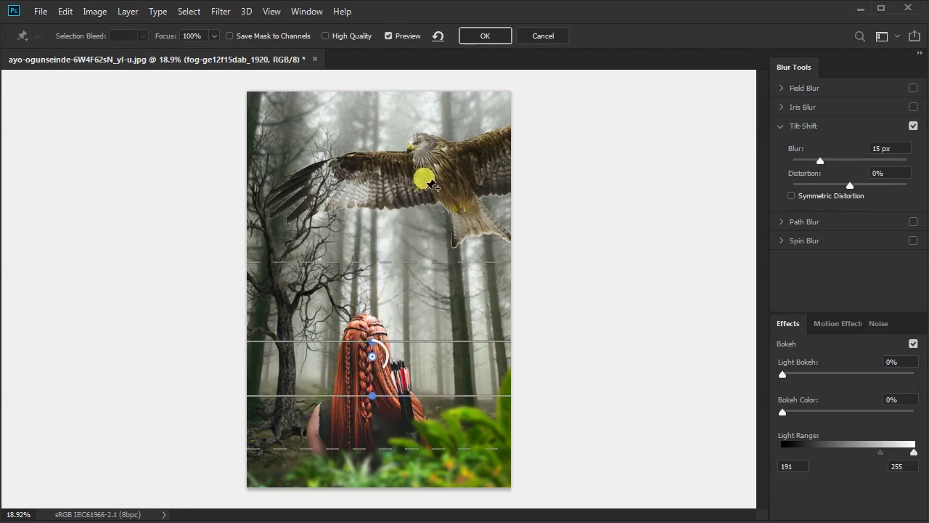
left_click_drag(374, 363, 372, 346)
key("Return")
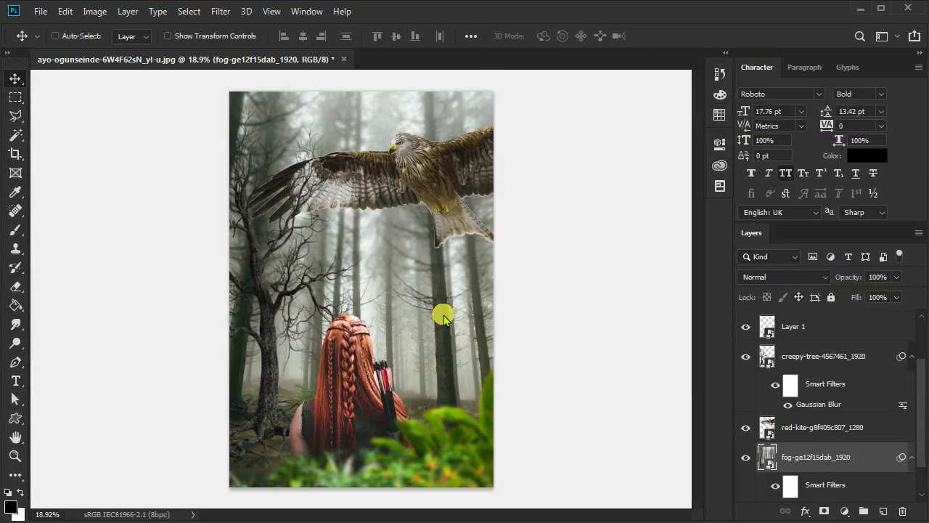
scroll(802, 410, "down", 1)
Step: Add a Levels adjustment that darkens the foggy forest
left_click(844, 511)
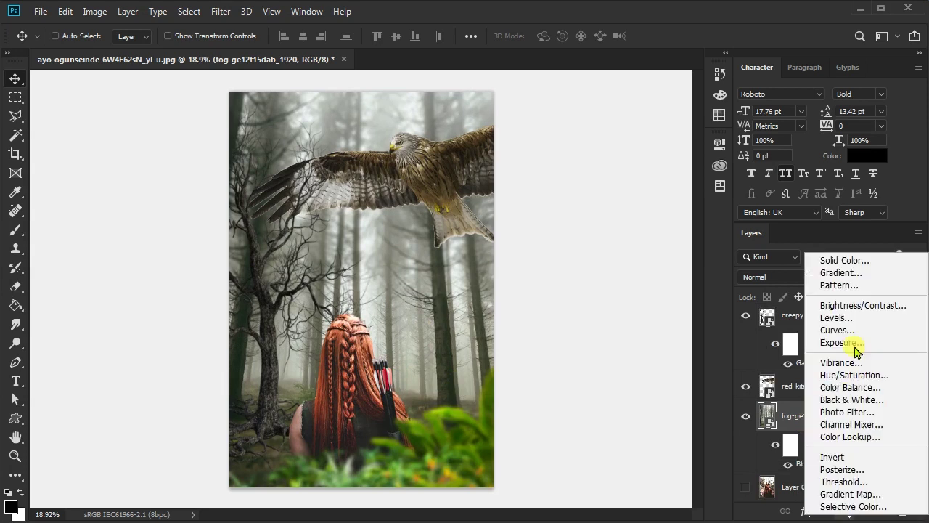
left_click(838, 317)
left_click_drag(684, 333, 637, 333)
left_click_drag(575, 333, 578, 333)
Step: Add a Levels adjustment that darkens the hawk
left_click(849, 387)
left_click(844, 511)
left_click(838, 317)
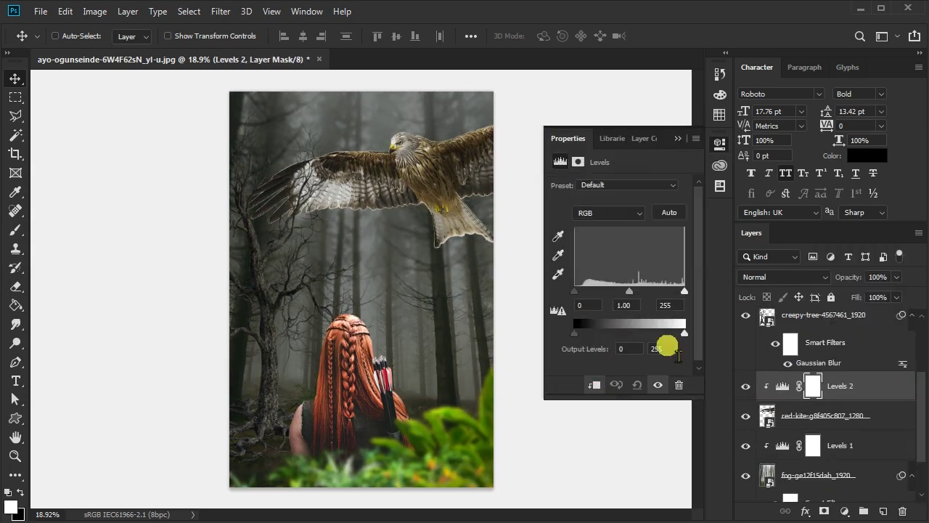
left_click_drag(684, 333, 639, 333)
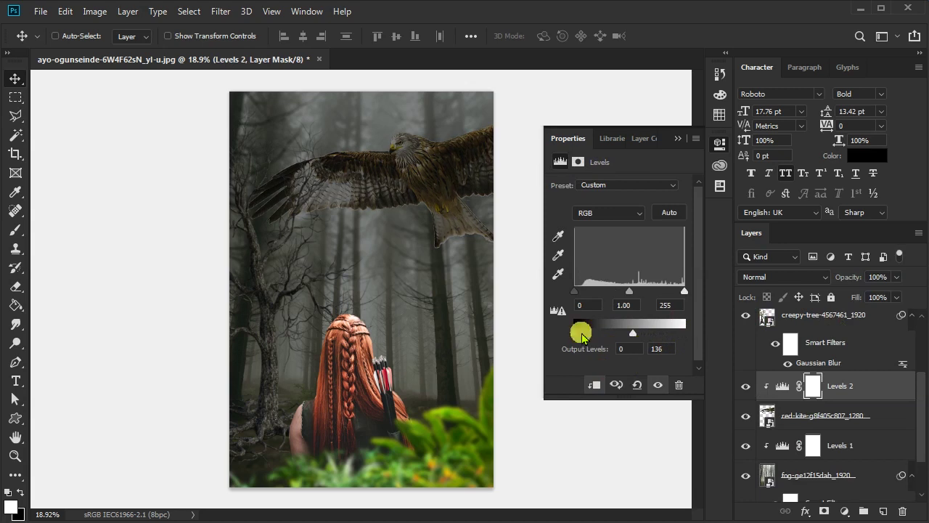
left_click_drag(582, 334, 581, 336)
Step: Add a Levels adjustment clipped to the creepy tree to darken it
left_click(678, 138)
scroll(847, 387, "up", 3)
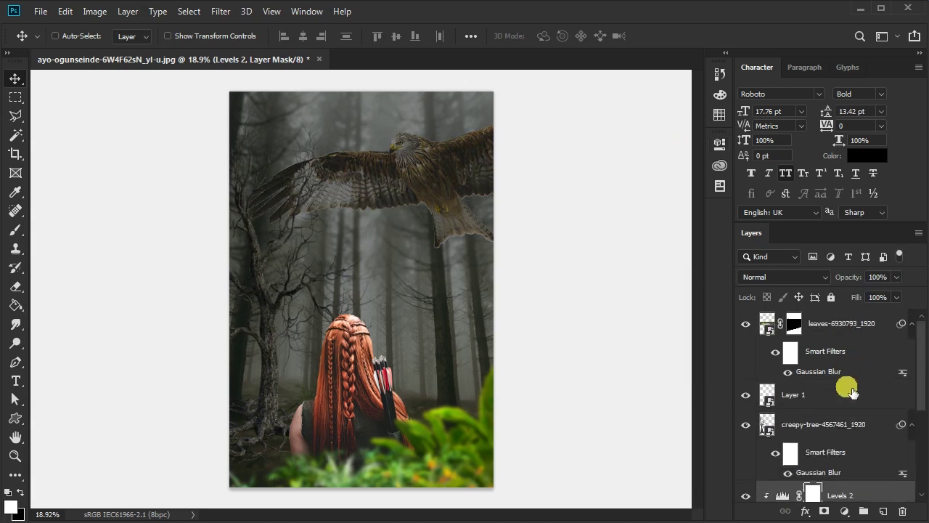
left_click(835, 426)
left_click(844, 511)
left_click(842, 317)
left_click(593, 385)
left_click_drag(686, 334, 654, 334)
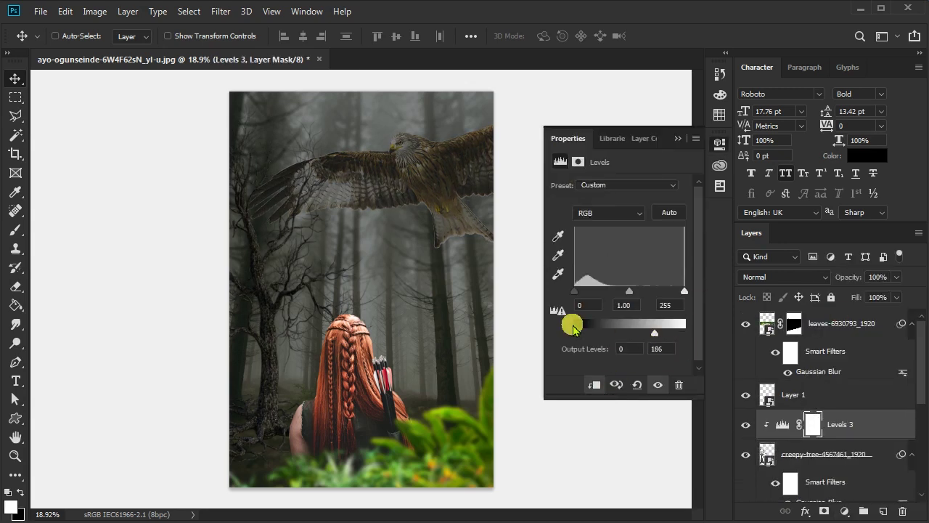
left_click(678, 138)
Step: Add a clipped Levels layer darkening the archer, and nudge her slightly upward
left_click(752, 399)
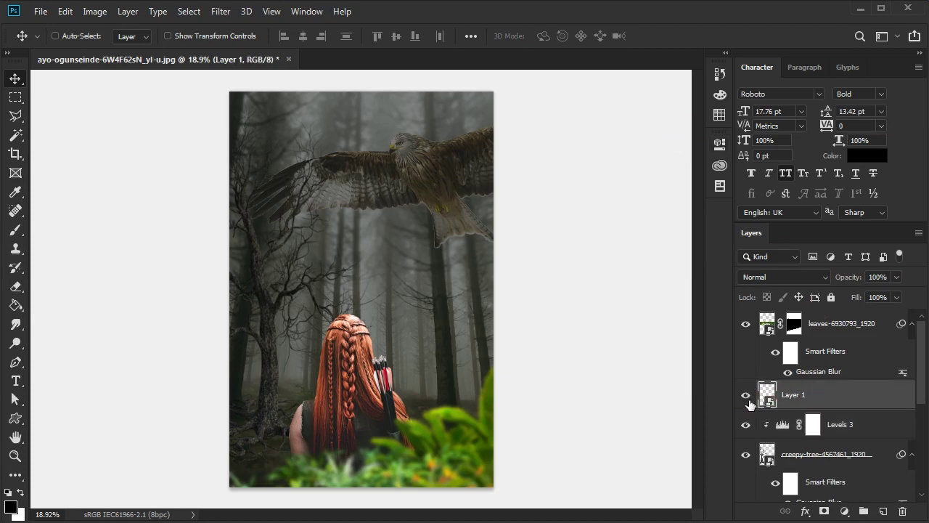
left_click(844, 511)
left_click(841, 318)
key("ctrl+alt+g")
left_click_drag(684, 331, 628, 332)
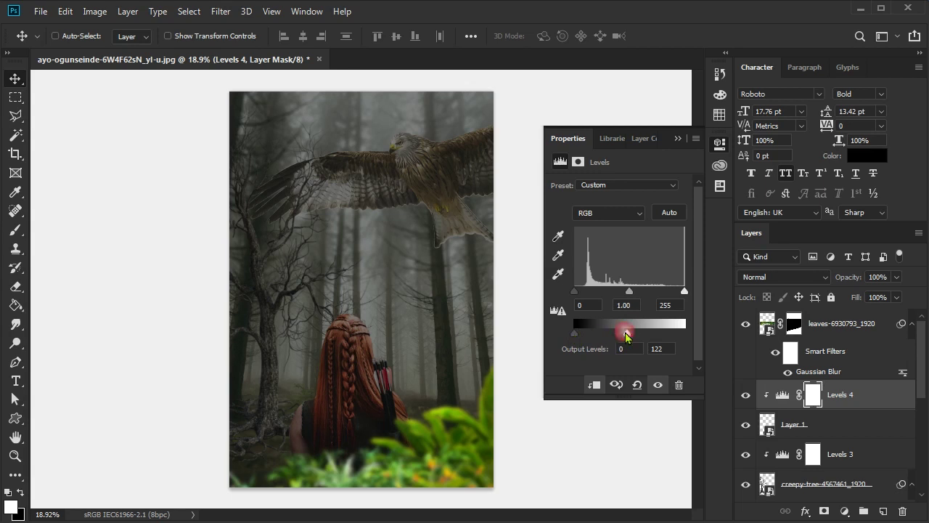
left_click(857, 428)
left_click_drag(380, 383, 380, 373)
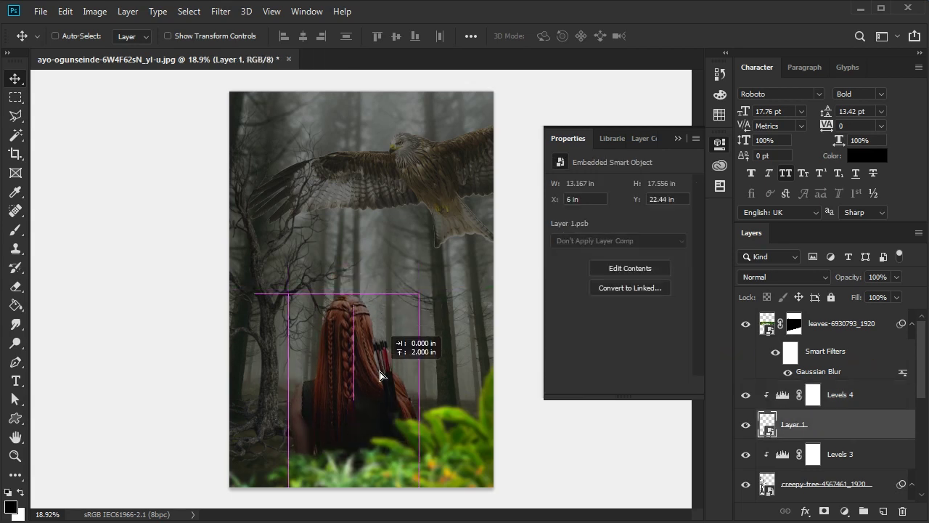
scroll(425, 276, "down", 2)
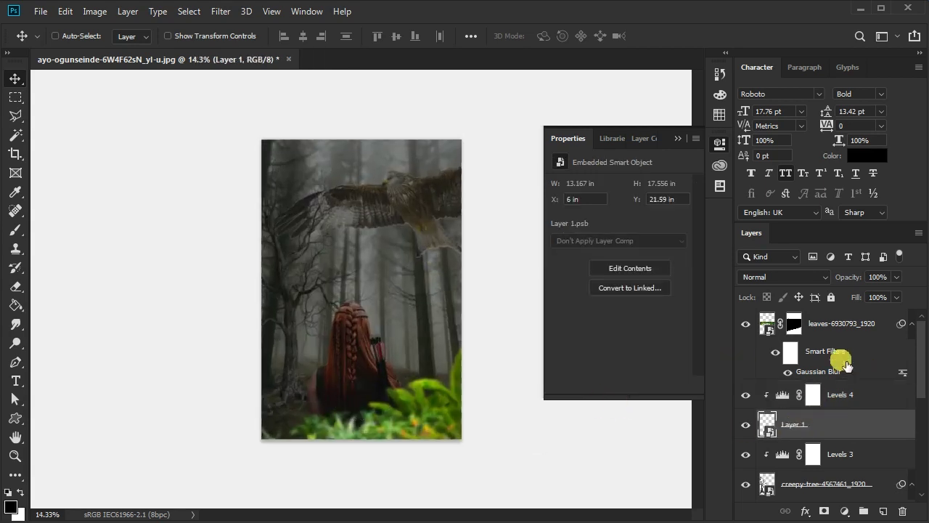
Step: Add a Levels layer clipped to the leaves, lowering the output white
left_click(842, 323)
left_click(844, 510)
left_click(820, 218)
key("ctrl+alt+g")
left_click_drag(684, 332, 619, 332)
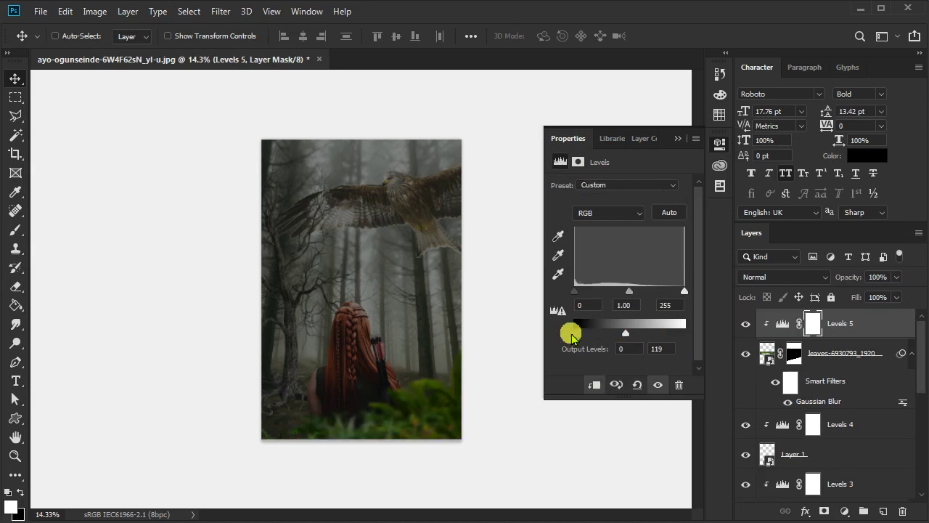
Step: Add a Hue/Saturation adjustment above Levels 5 with Saturation -51
left_click(844, 511)
left_click(824, 371)
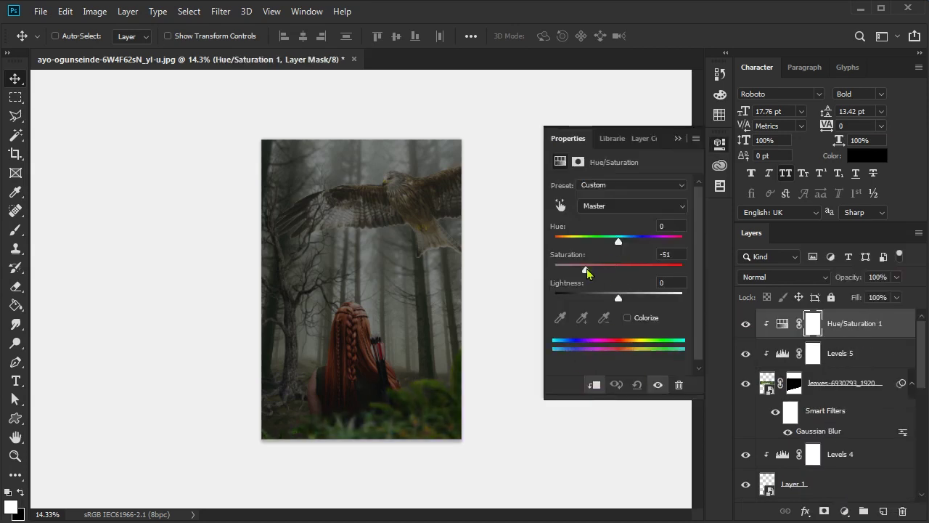
left_click(686, 139)
scroll(356, 332, "up", 1)
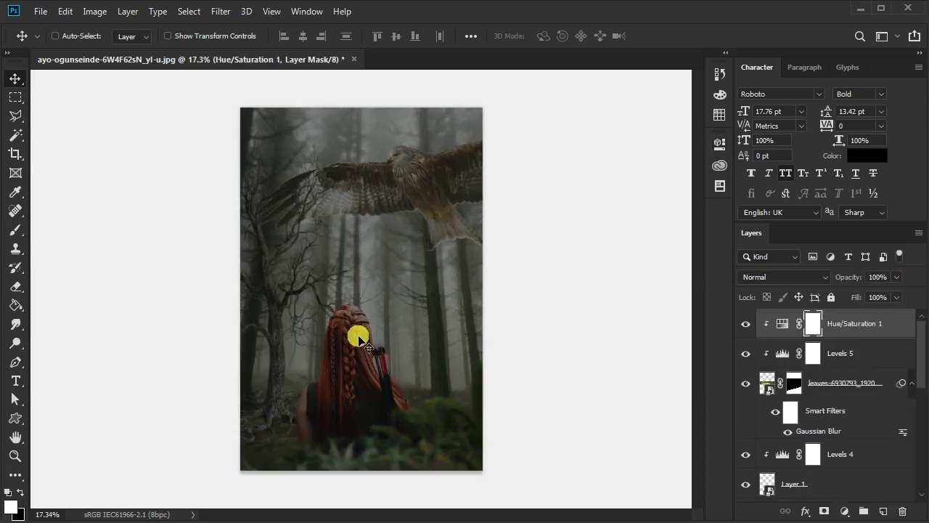
scroll(821, 411, "down", 1)
scroll(798, 421, "down", 1)
Step: Place the smoke image into the composite at the chosen layer position
left_click(863, 457)
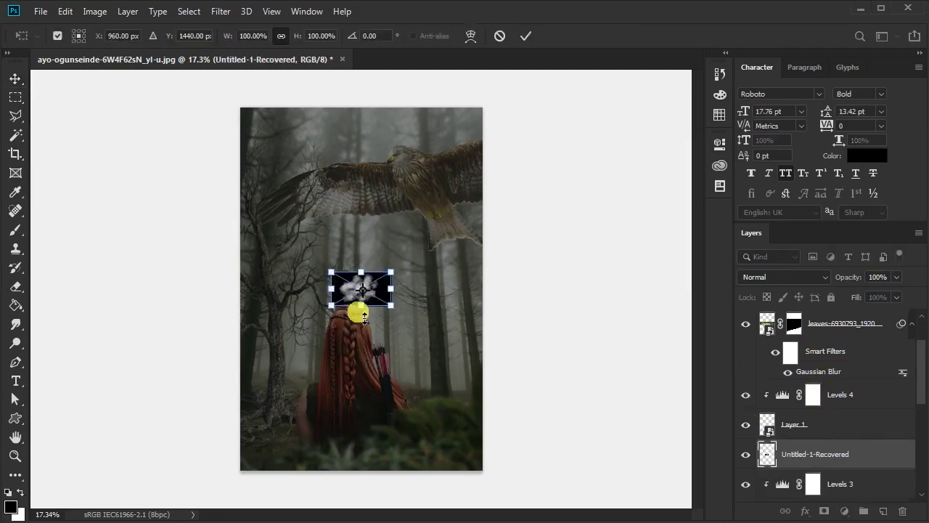
left_click_drag(363, 311, 363, 497)
left_click_drag(362, 406, 363, 326)
left_click(518, 35)
Step: Set the smoke to Screen, enlarge it over the forest, and lower opacity to about 29%
left_click(786, 276)
left_click(750, 397)
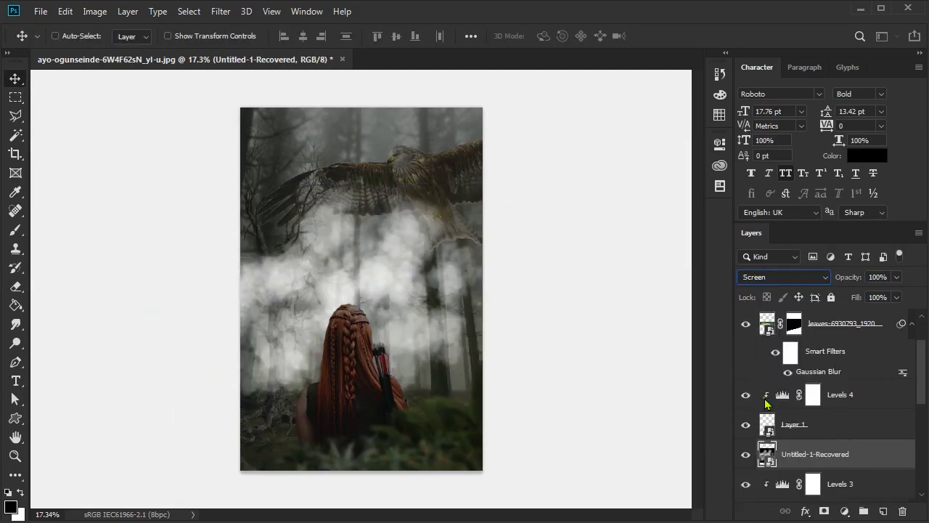
key("ctrl+t")
mouse_move(400, 284)
left_mouse_down()
mouse_move(446, 331)
mouse_move(446, 311)
left_mouse_up()
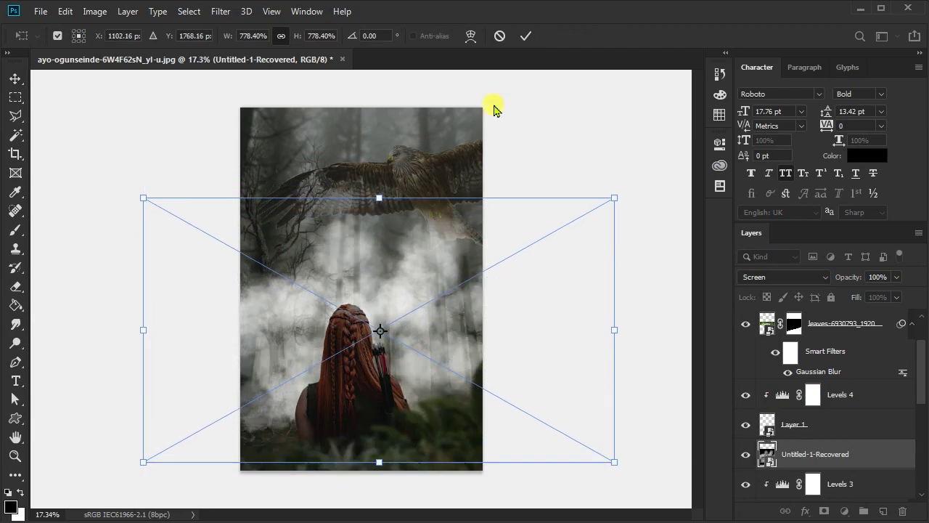
left_click(526, 35)
left_click_drag(848, 277, 805, 283)
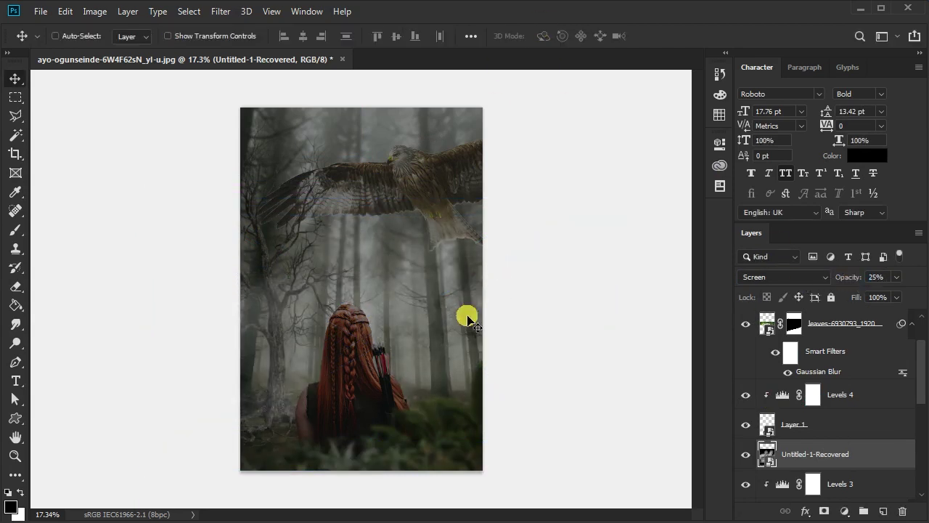
left_click_drag(468, 332, 462, 320)
scroll(850, 446, "down", 3)
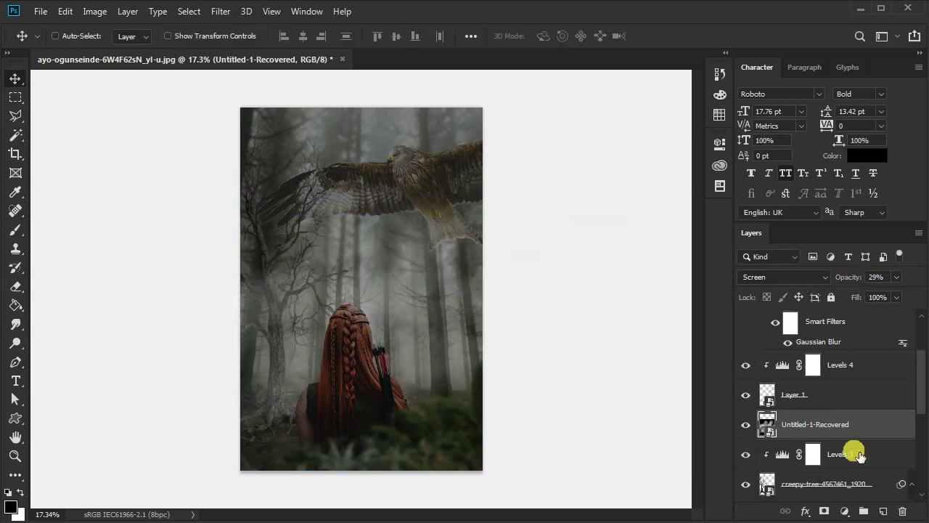
scroll(870, 411, "down", 3)
Step: Create a new shading layer and paint soft brush strokes around the tree roots
key("ctrl+shift+alt+n")
left_click(15, 230)
scroll(365, 234, "up", 5)
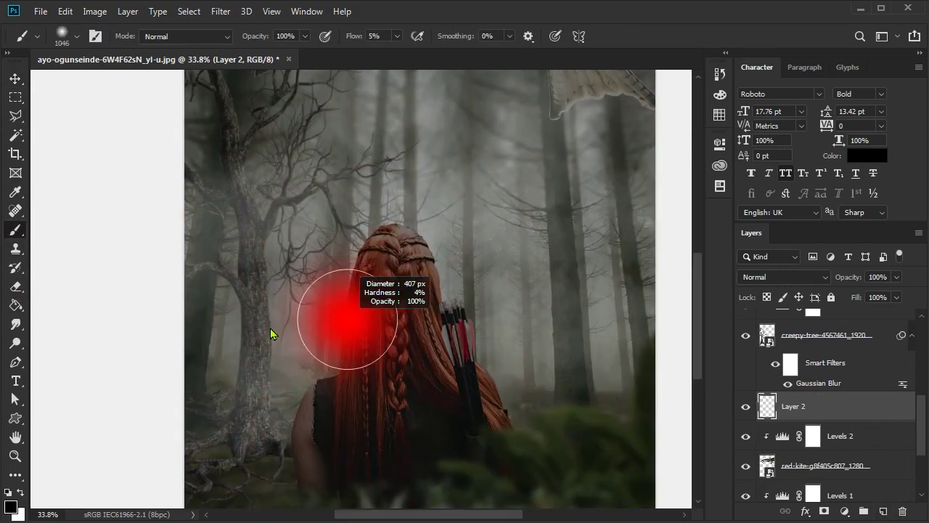
scroll(203, 358, "up", 2)
left_click_drag(203, 358, 243, 284)
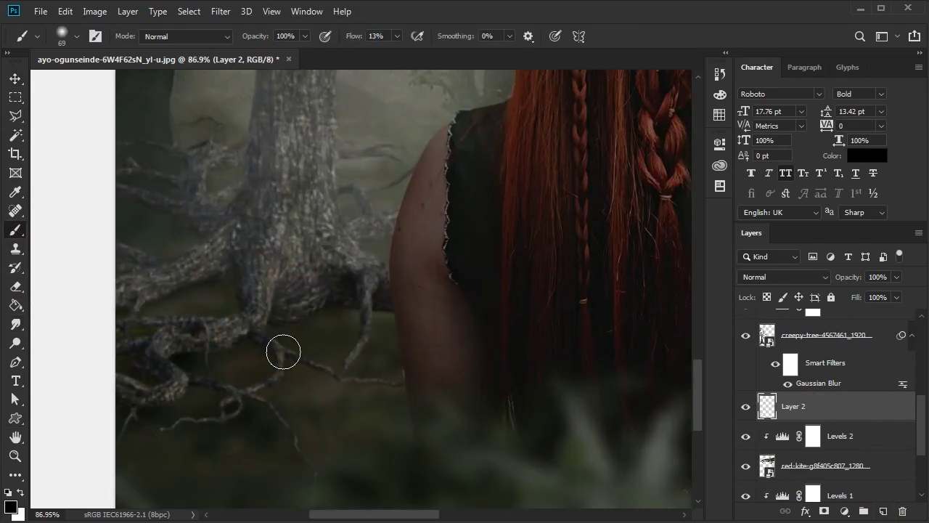
left_click_drag(270, 290, 301, 311)
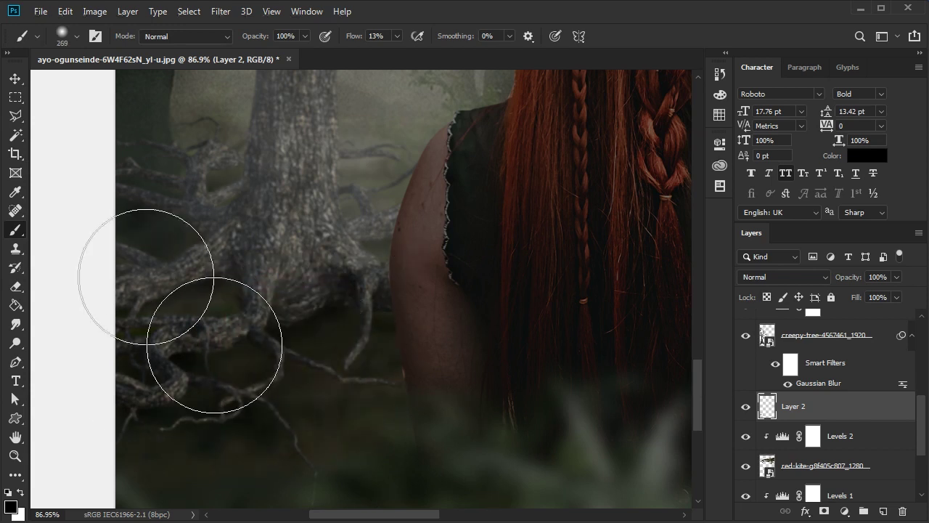
scroll(257, 332, "down", 3)
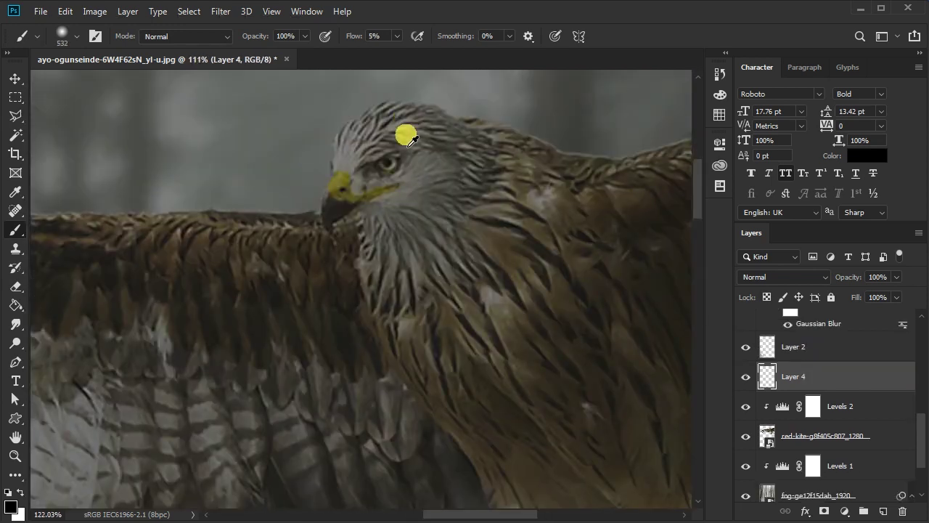
scroll(407, 132, "up", 2)
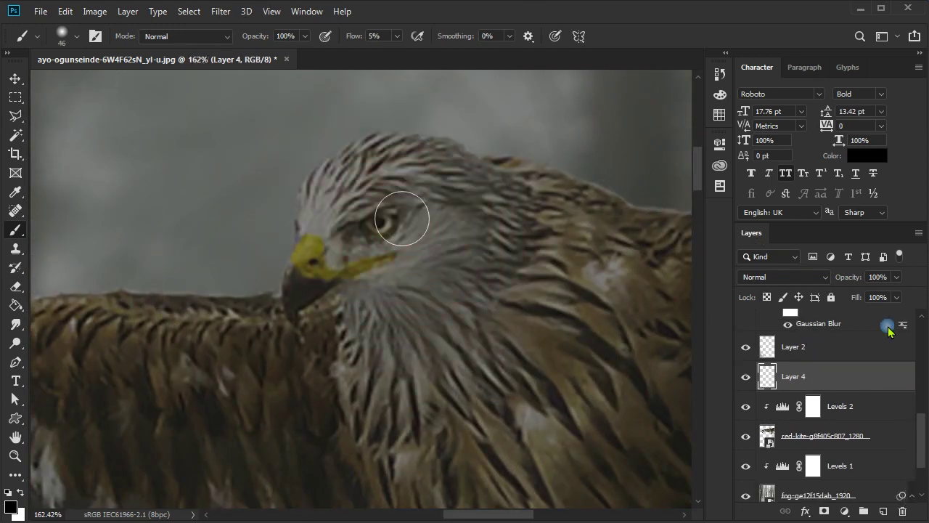
Step: Select Layer 4 and set the foreground colour to bright cyan
left_click(813, 406)
scroll(375, 222, "up", 3)
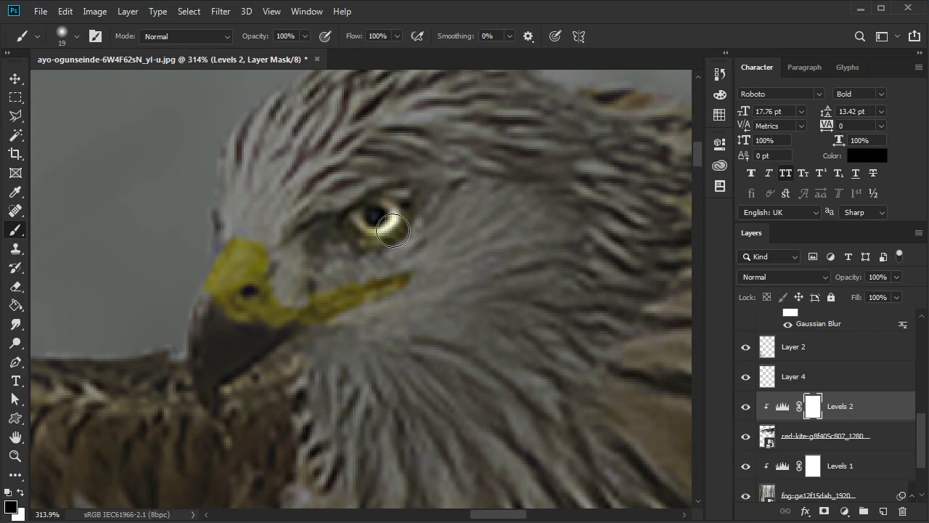
scroll(392, 230, "down", 1)
left_click(840, 376)
left_click(10, 506)
left_click(744, 359)
left_click(708, 285)
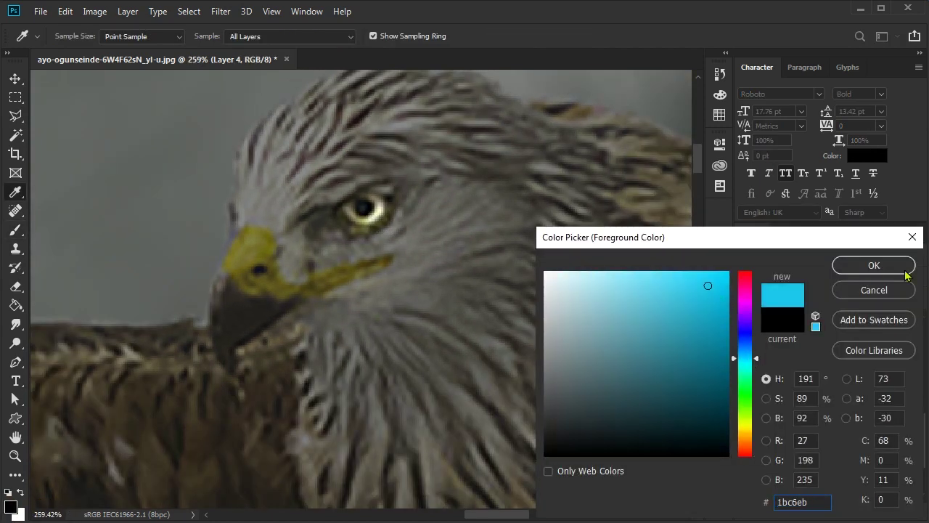
left_click(905, 275)
Step: Set Layer 4 to Vivid Light and paint a second, Overlay glow layer around the eye at 45% flow
left_click(782, 277)
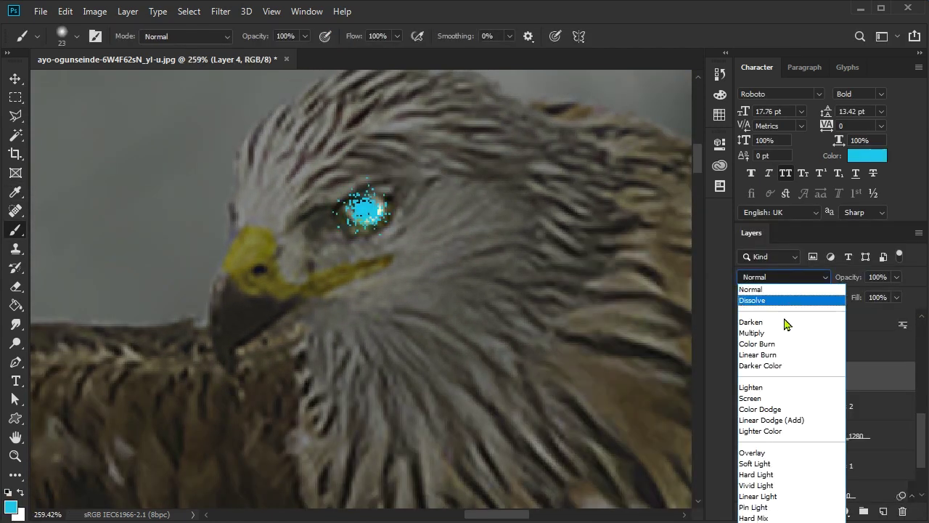
left_click(766, 485)
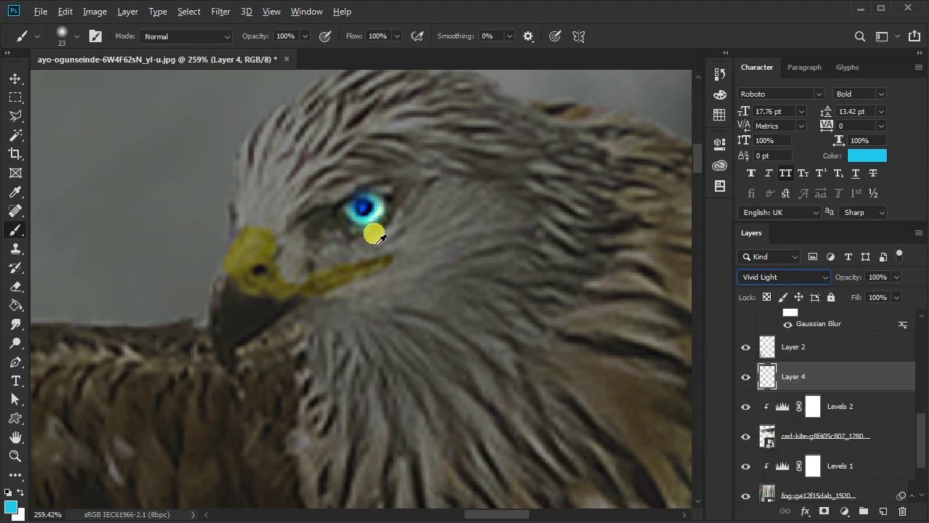
left_click(890, 510)
key("shift+4")
key("shift+5")
left_click_drag(359, 203, 377, 218)
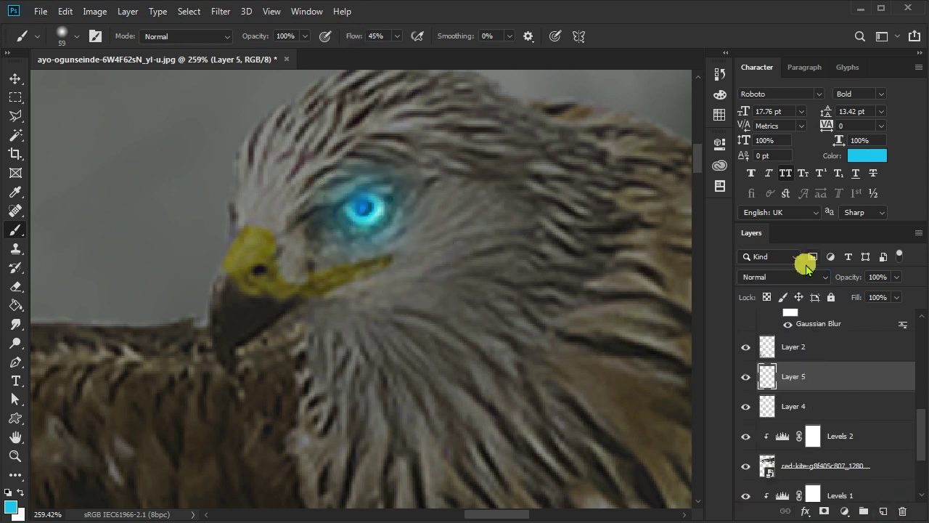
left_click(783, 276)
left_click(788, 453)
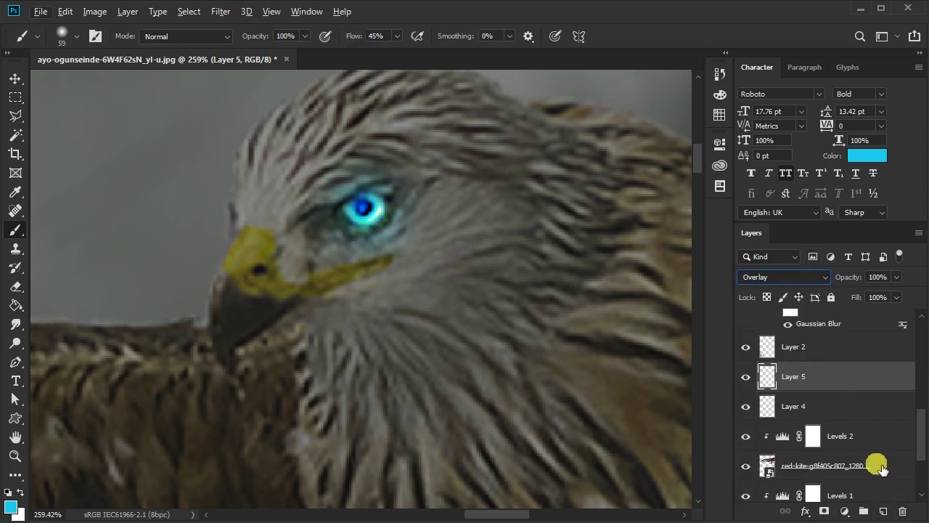
Step: Add a third Color Dodge glow layer, stretch the glow over the eye, and select all three layers
left_click(882, 510)
key("ctrl+0")
left_click(783, 276)
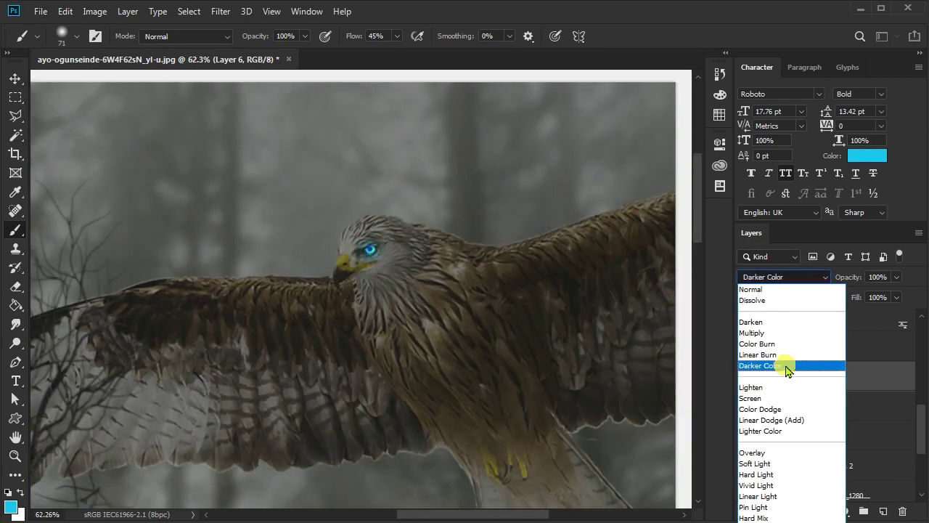
left_click(760, 409)
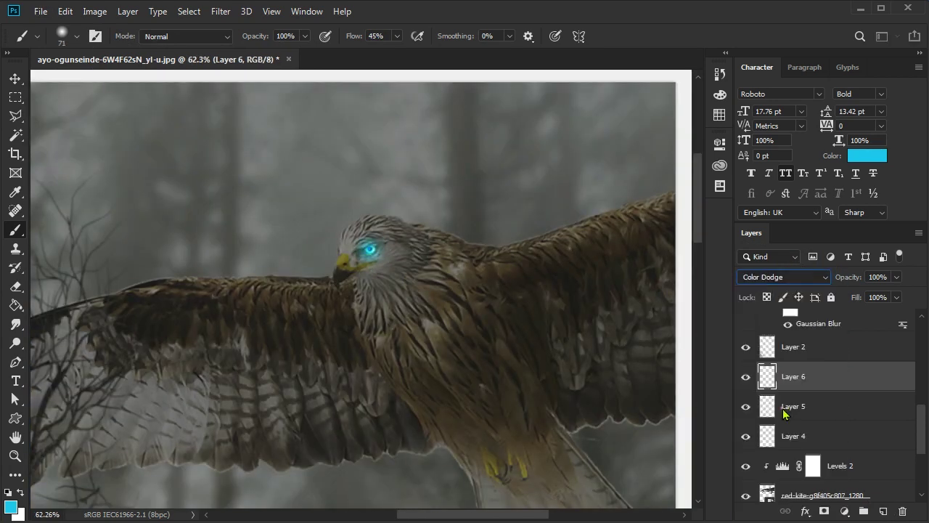
key("v")
scroll(368, 284, "down", 5)
scroll(415, 161, "up", 3)
scroll(538, 299, "up", 2)
key("ctrl+t")
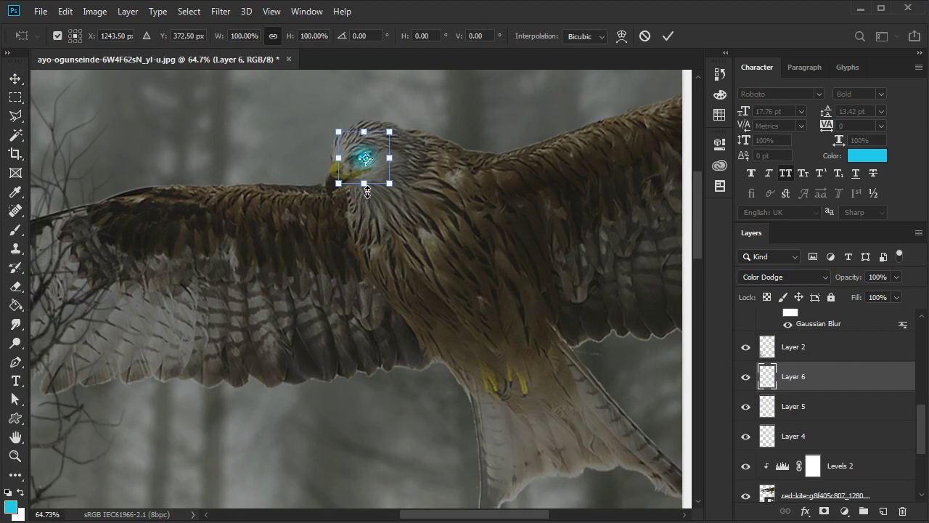
left_click_drag(367, 191, 365, 203)
key("Return")
scroll(423, 222, "down", 4)
scroll(444, 293, "down", 1)
scroll(823, 391, "up", 1)
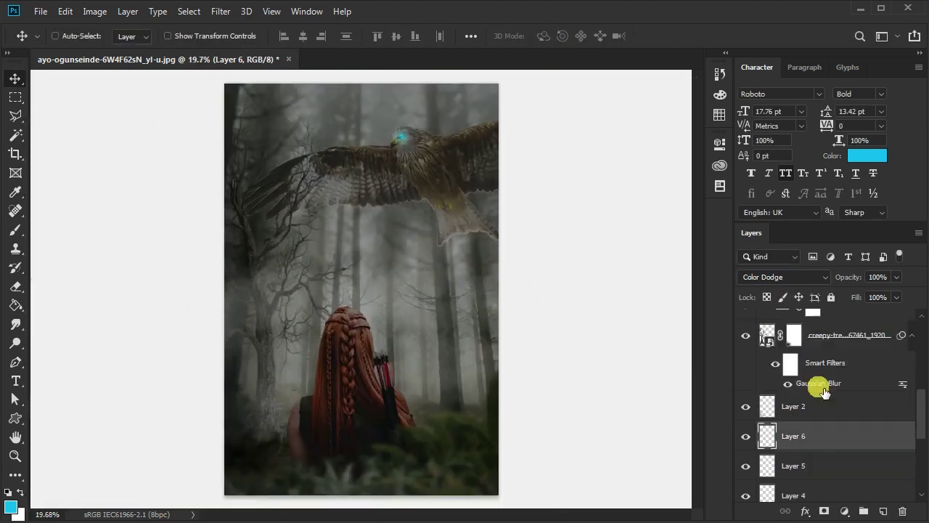
scroll(822, 390, "up", 1)
scroll(819, 383, "down", 1)
left_click(819, 436, "shift")
Step: Group the eye glow layers and paint an enlarged white glow behind the hawk
key("ctrl+g")
left_click(745, 371)
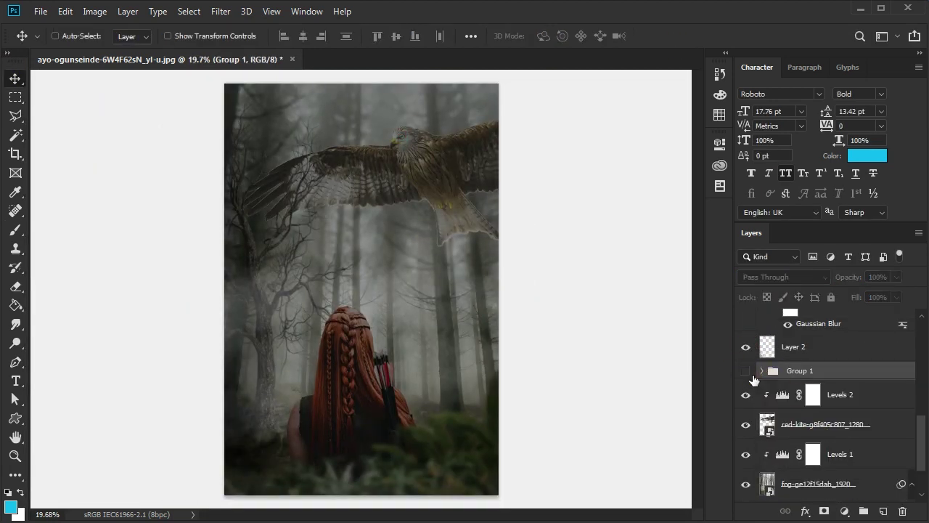
left_click(363, 259)
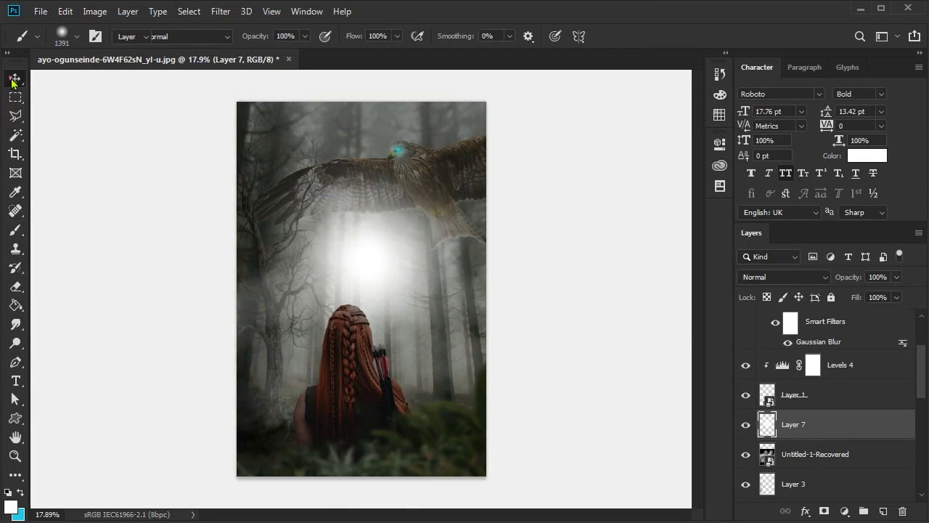
key("ctrl+t")
mouse_move(389, 265)
left_mouse_down()
mouse_move(472, 270)
mouse_move(413, 257)
left_mouse_up()
key("Return")
scroll(332, 296, "down", 3)
scroll(805, 425, "down", 2)
Step: Move the white glow below the hawk layer and set it to Overlay
left_click_drag(804, 425, 848, 474)
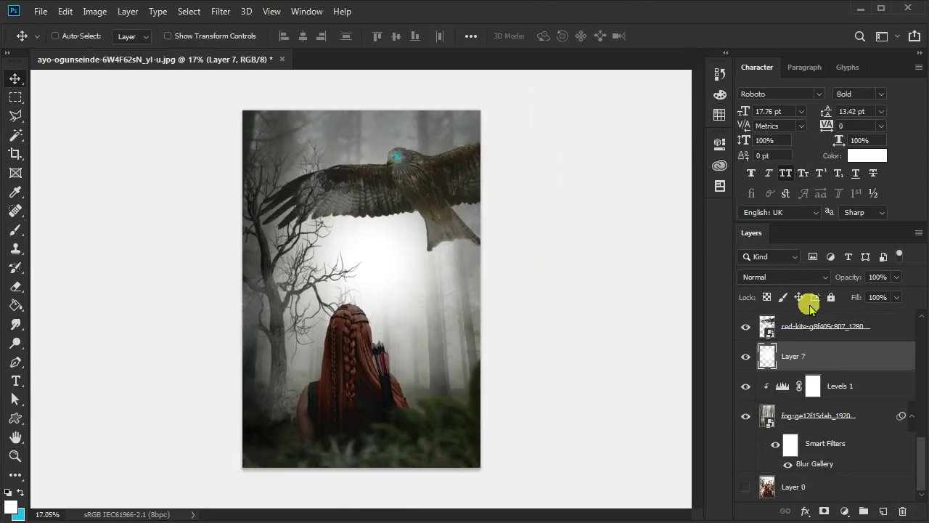
left_click(784, 277)
left_click(768, 445)
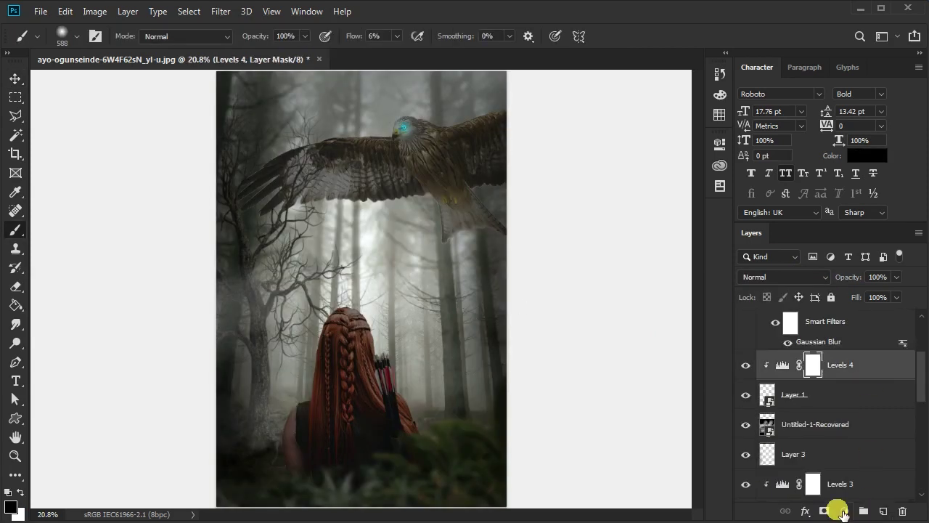
Step: Add a strongly brightening Levels 6 adjustment and hide it with an inverted black mask
left_click(842, 513)
left_click(856, 317)
left_click_drag(684, 291, 603, 291)
left_click_drag(574, 332, 584, 333)
left_click_drag(607, 292, 585, 292)
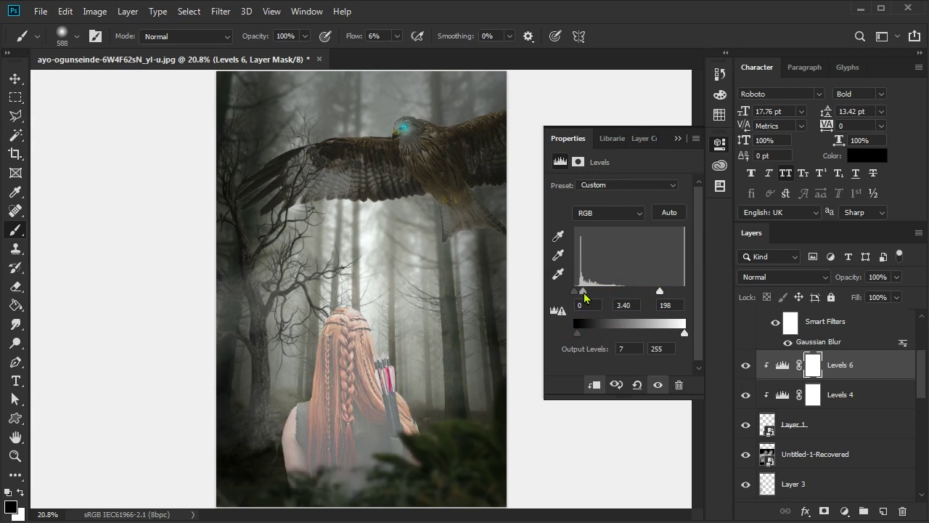
left_click(578, 162)
key("ctrl+i")
Step: Paint rim light into the mask along the hair, arrows and shoulders at 32% brush flow
left_click(677, 138)
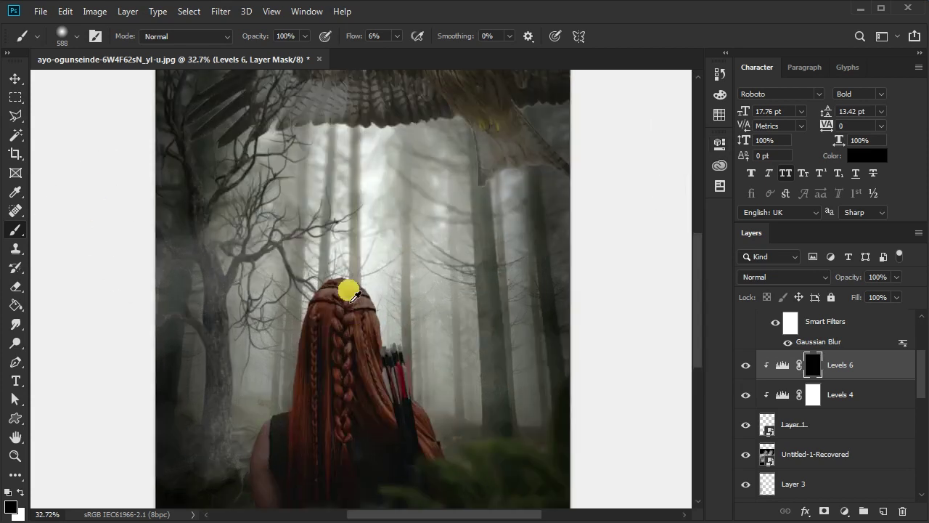
scroll(356, 332, "up", 5)
left_click(375, 36)
type("32")
key("Return")
scroll(373, 181, "up", 2)
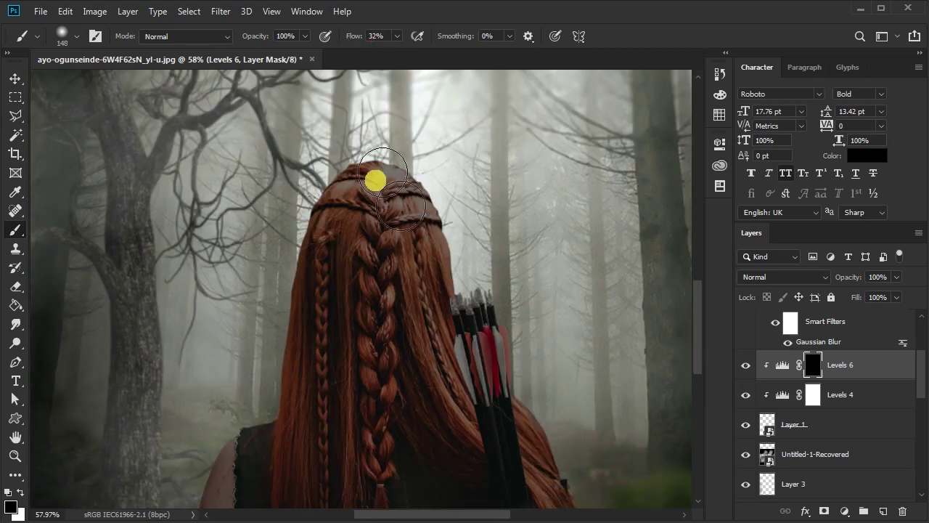
scroll(311, 187, "up", 2)
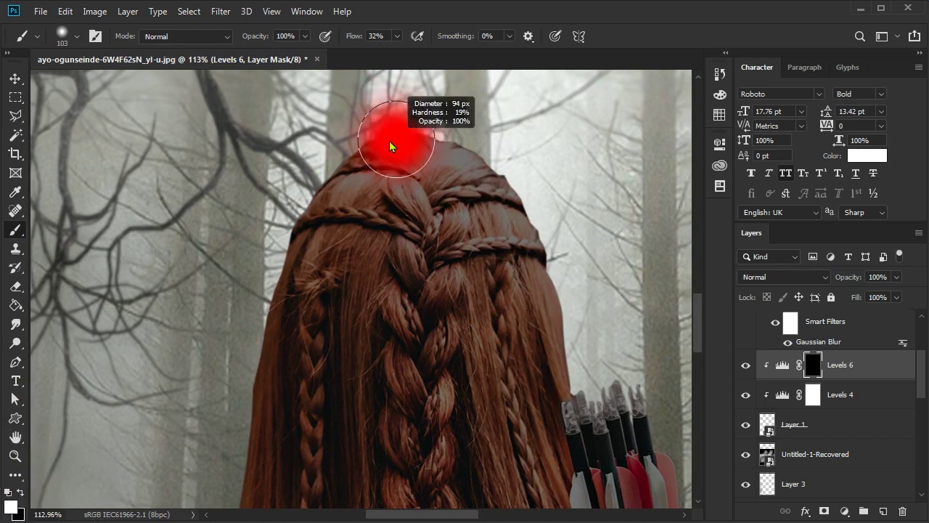
left_click_drag(390, 135, 335, 188)
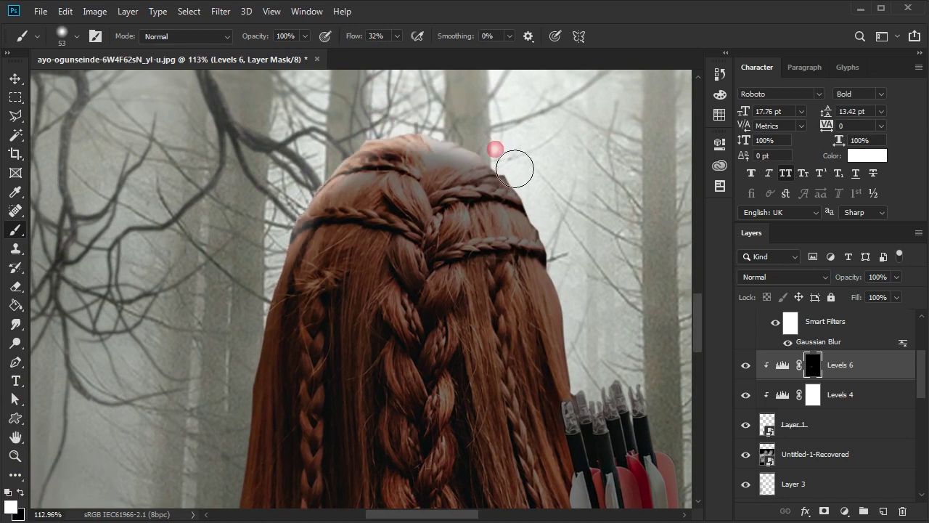
scroll(491, 141, "down", 2)
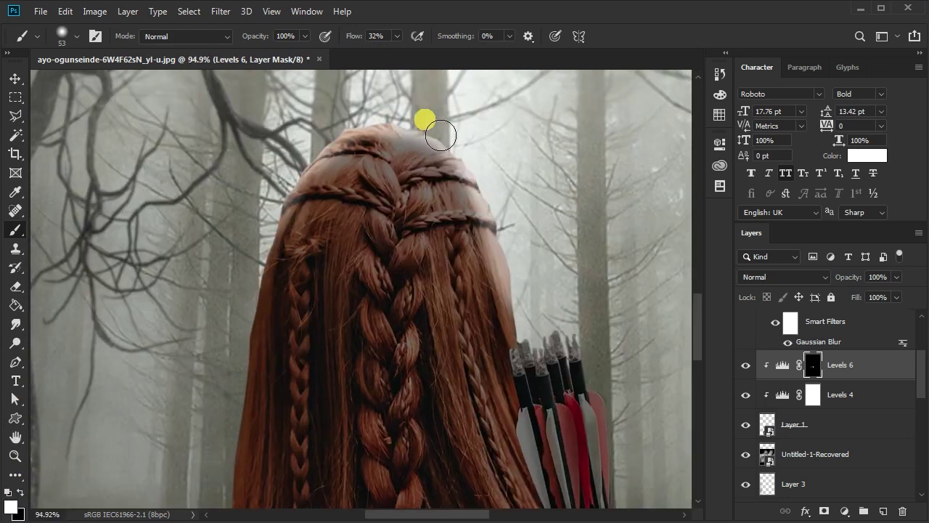
mouse_move(486, 124)
left_mouse_down()
mouse_move(464, 143)
mouse_move(535, 150)
left_mouse_up()
scroll(523, 284, "up", 5)
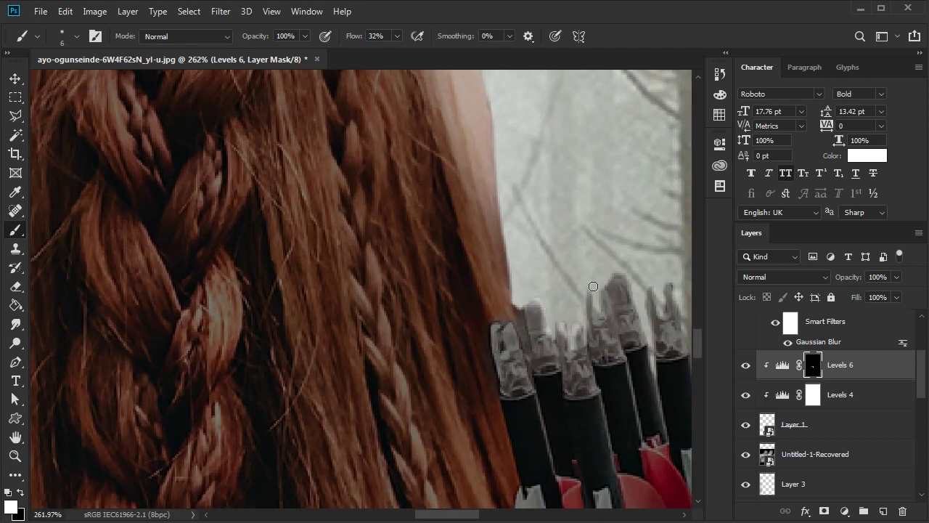
scroll(626, 279, "down", 2)
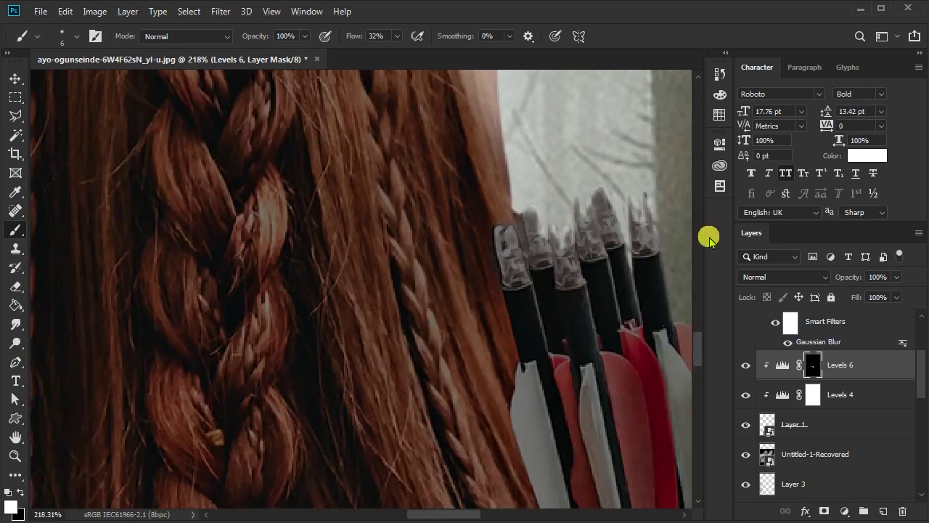
scroll(542, 148, "up", 2)
scroll(556, 258, "down", 1)
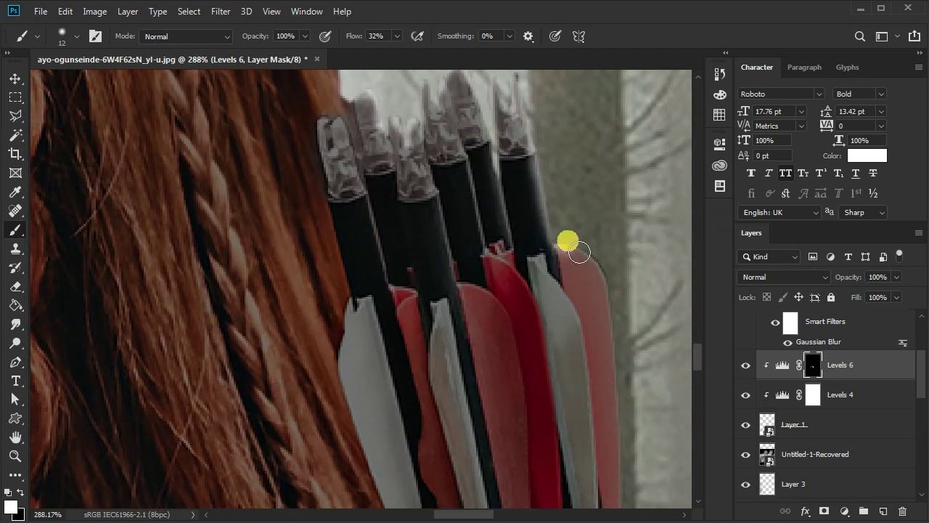
scroll(566, 242, "down", 1)
scroll(607, 273, "up", 2)
scroll(568, 288, "down", 1)
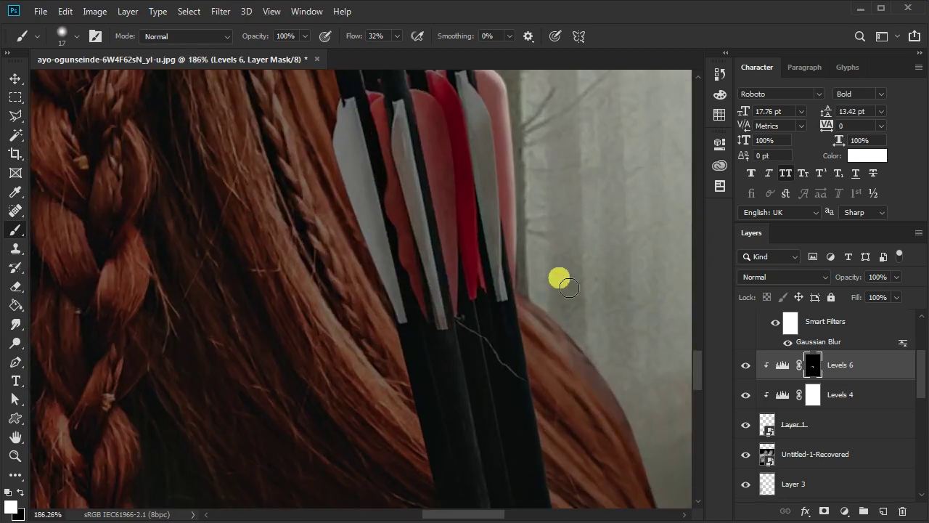
scroll(488, 283, "down", 1)
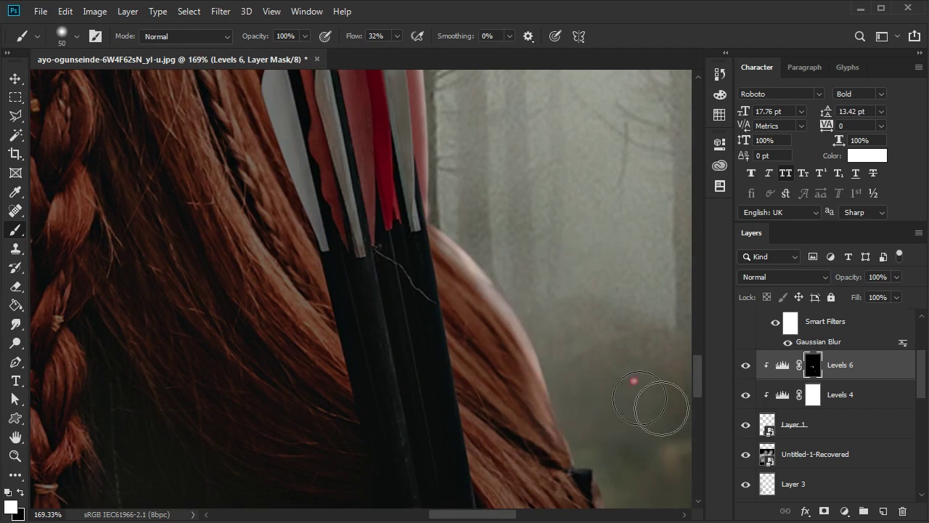
scroll(492, 247, "down", 3)
scroll(535, 224, "down", 1)
scroll(354, 126, "up", 2)
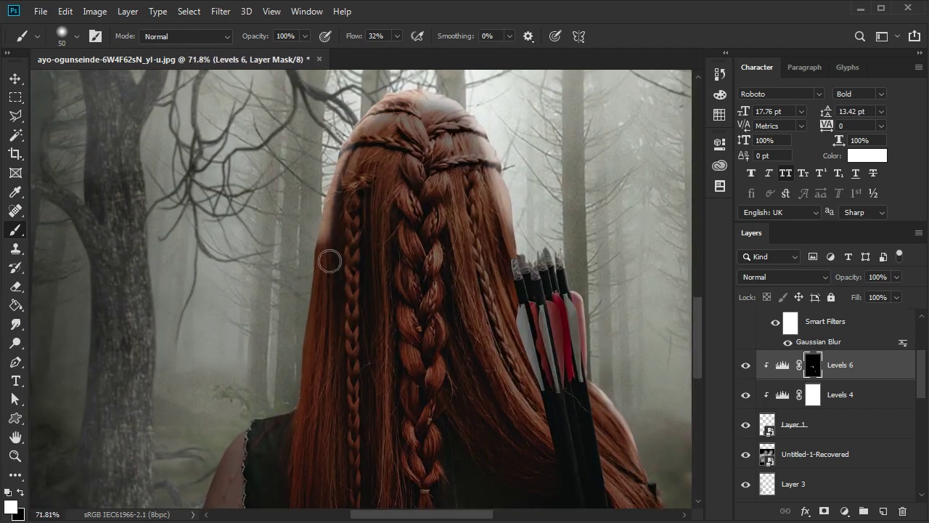
scroll(330, 261, "up", 3)
scroll(267, 329, "down", 1)
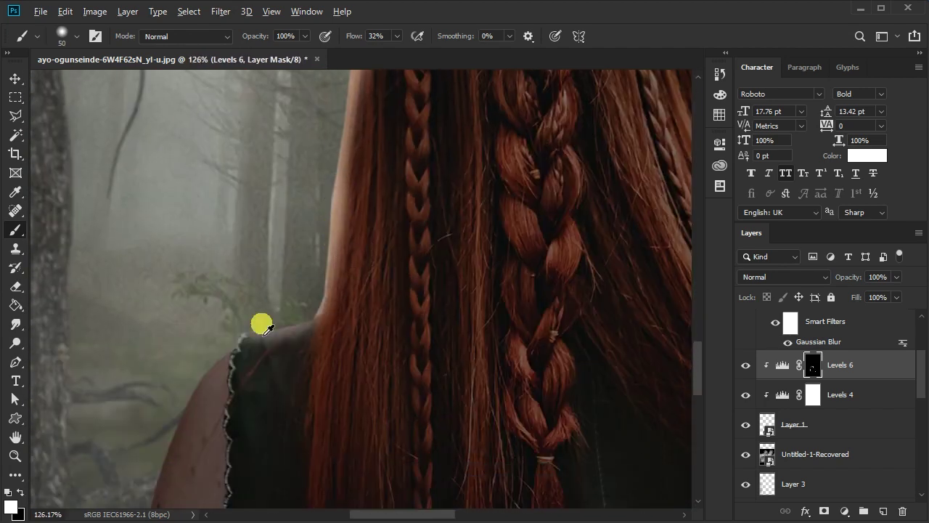
scroll(267, 329, "up", 2)
scroll(253, 224, "up", 1)
scroll(124, 150, "down", 2)
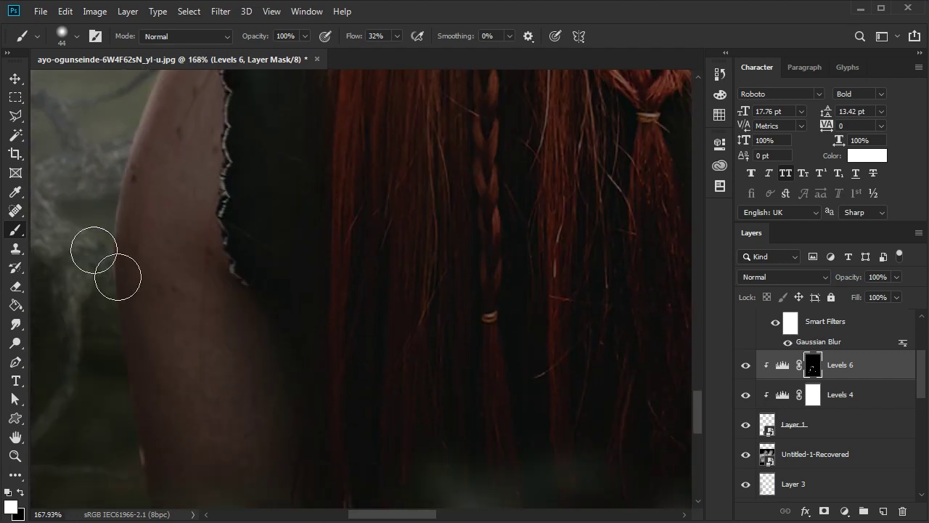
scroll(105, 218, "down", 2)
scroll(119, 163, "down", 1)
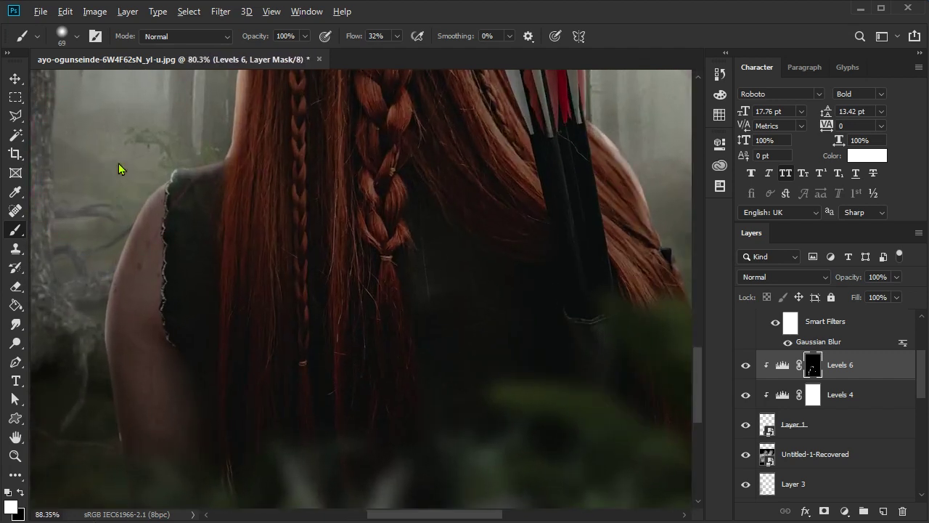
left_click_drag(145, 174, 172, 170)
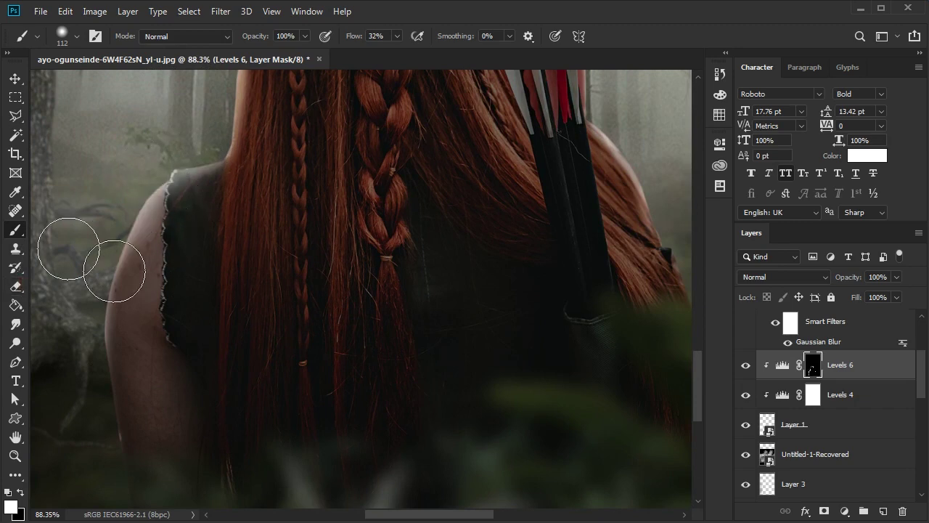
scroll(232, 301, "down", 3)
scroll(311, 276, "up", 3)
scroll(312, 272, "up", 1)
left_click_drag(312, 272, 295, 271)
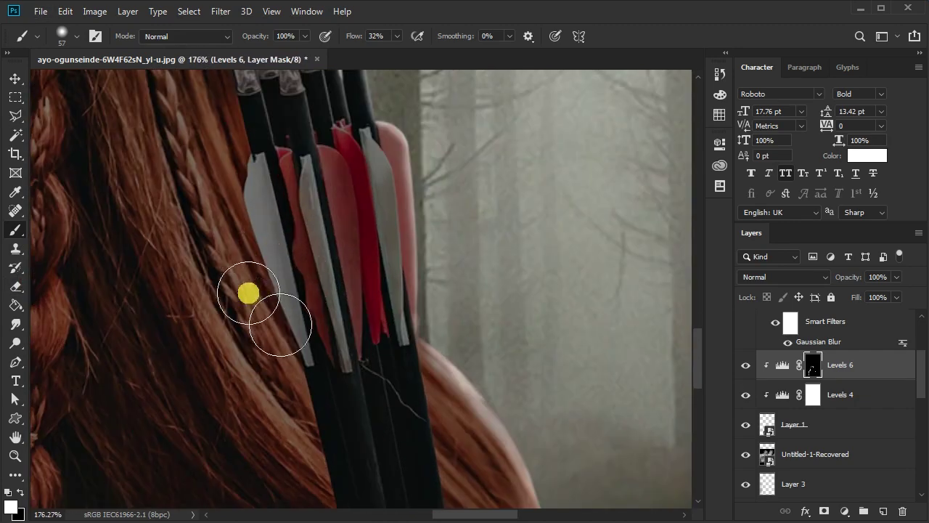
scroll(248, 293, "down", 5)
scroll(332, 245, "down", 2)
scroll(319, 254, "down", 2)
scroll(305, 269, "down", 2)
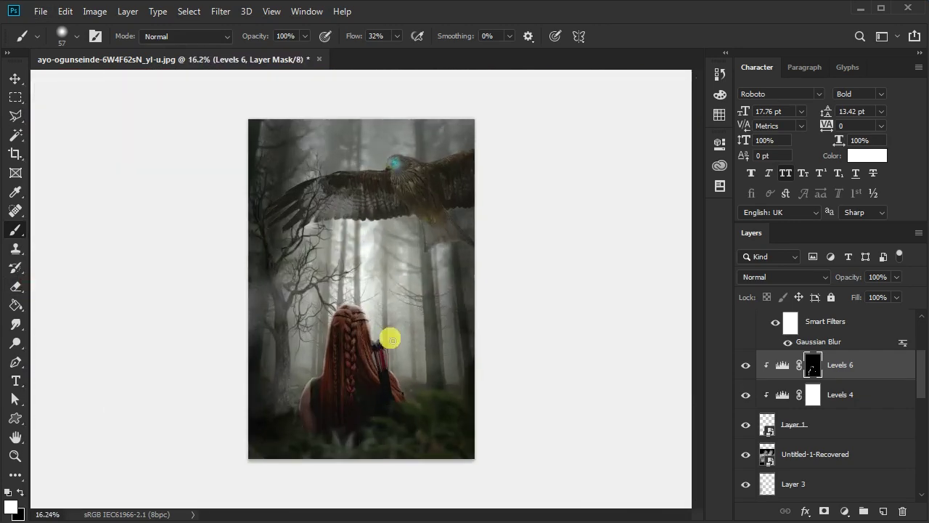
Step: Review the Levels 6 settings, then add and undo an empty layer
double_click(782, 365)
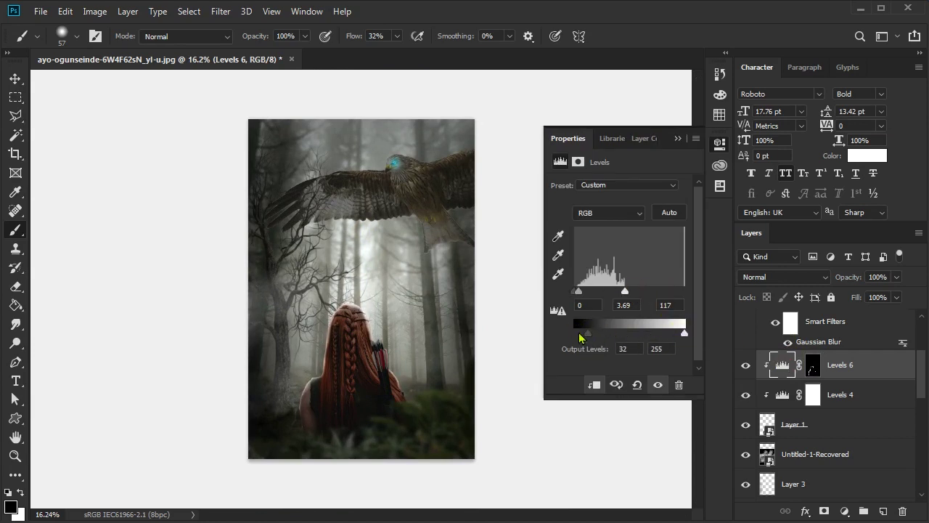
left_click(685, 186)
scroll(846, 365, "down", 3)
scroll(847, 360, "up", 2)
left_click(883, 510)
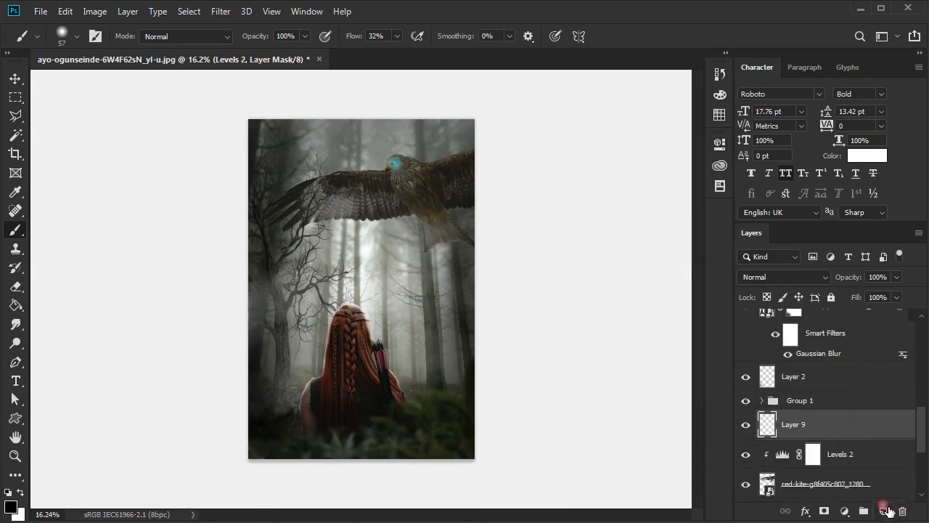
key("ctrl+z")
Step: Add a hawk-clipped Levels adjustment with white input 141 and an inverted mask
left_click(844, 511)
left_click(834, 320)
left_click(594, 384)
left_click_drag(684, 290, 635, 290)
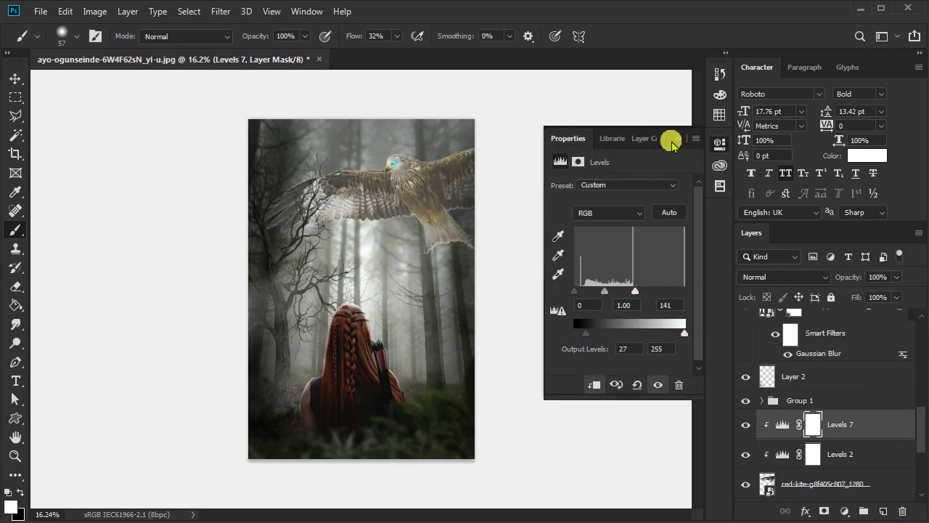
left_click(577, 162)
key("ctrl+i")
left_click(677, 138)
scroll(502, 232, "up", 5)
scroll(349, 269, "up", 3)
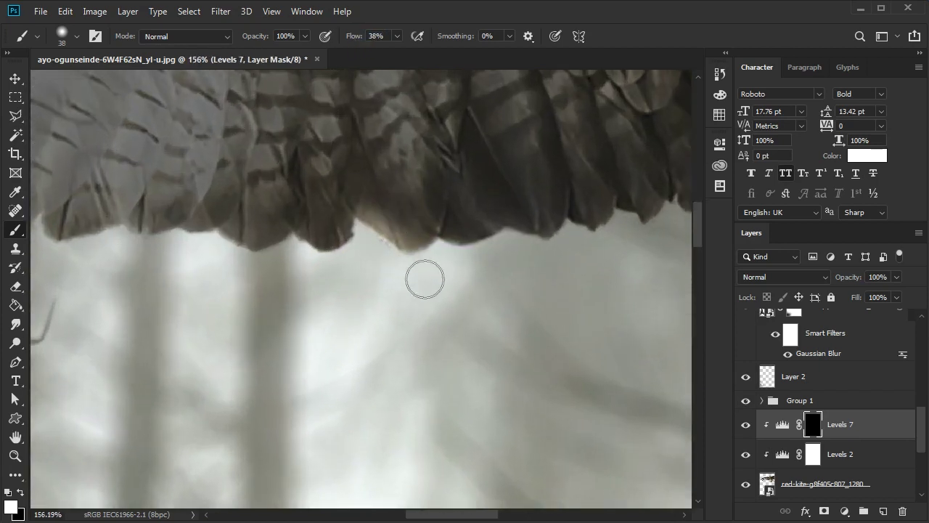
left_click_drag(498, 245, 483, 245)
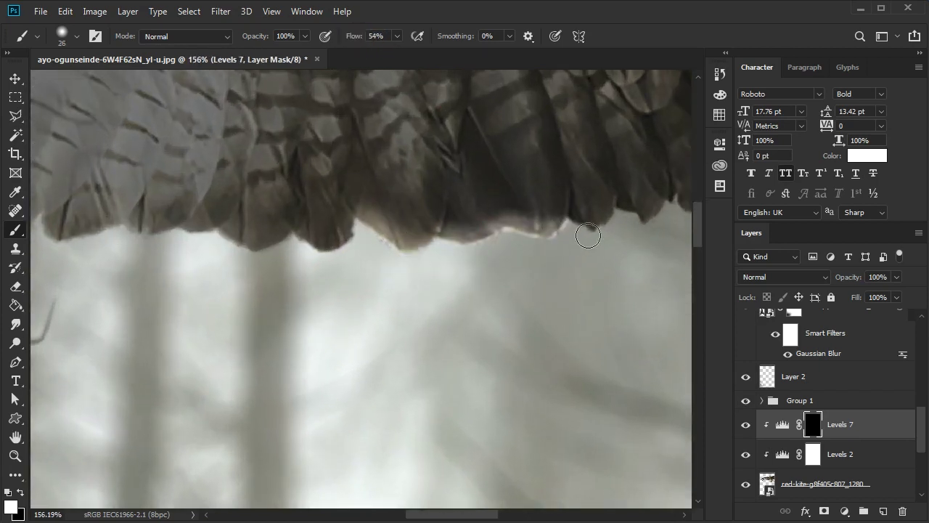
scroll(400, 252, "down", 3)
Step: Paint a soft white glow below the hawk's wing on a new layer
left_click(882, 511)
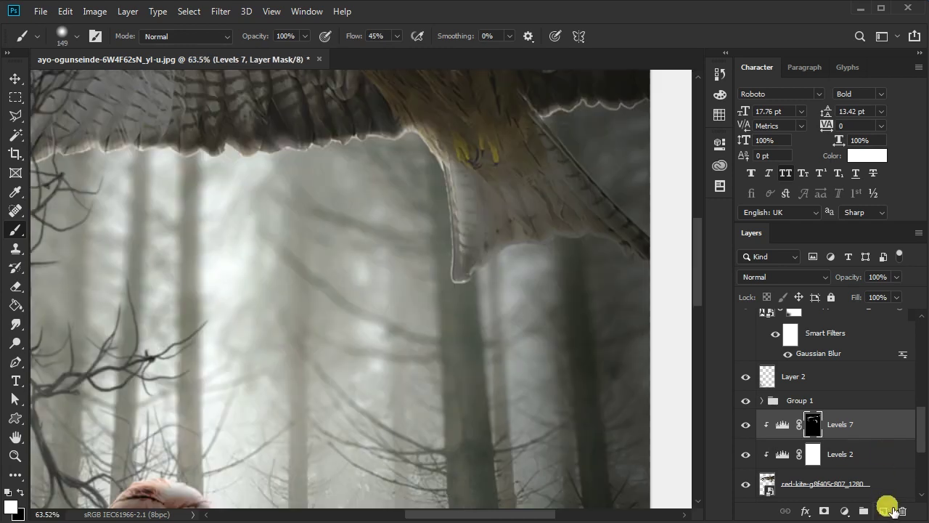
left_click(8, 493)
mouse_move(218, 155)
left_mouse_down()
mouse_move(290, 155)
mouse_move(332, 249)
left_mouse_up()
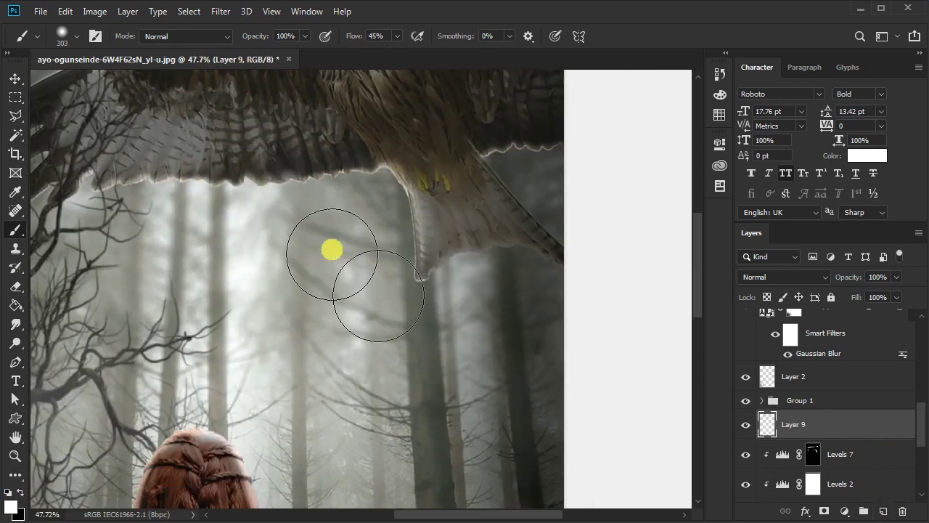
left_click_drag(232, 176, 247, 175)
left_click_drag(306, 280, 272, 198)
left_click_drag(435, 246, 421, 232)
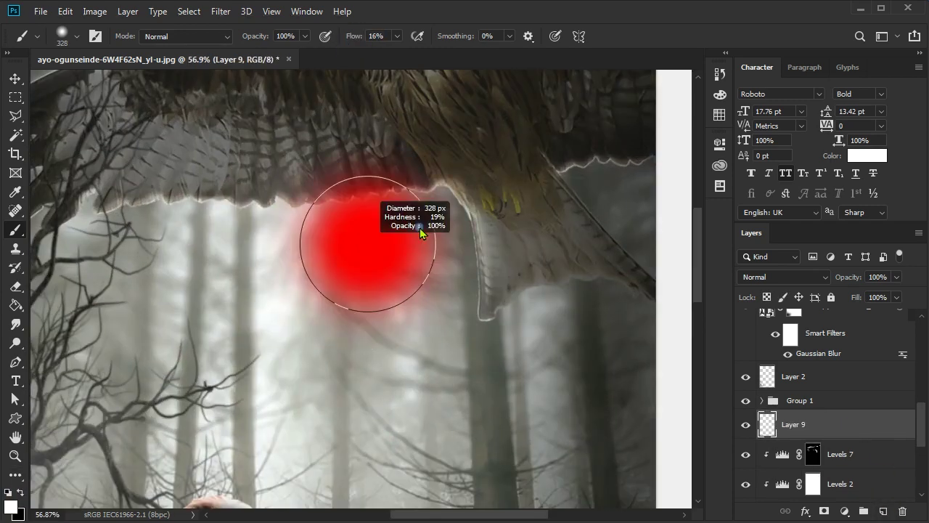
scroll(365, 246, "down", 3)
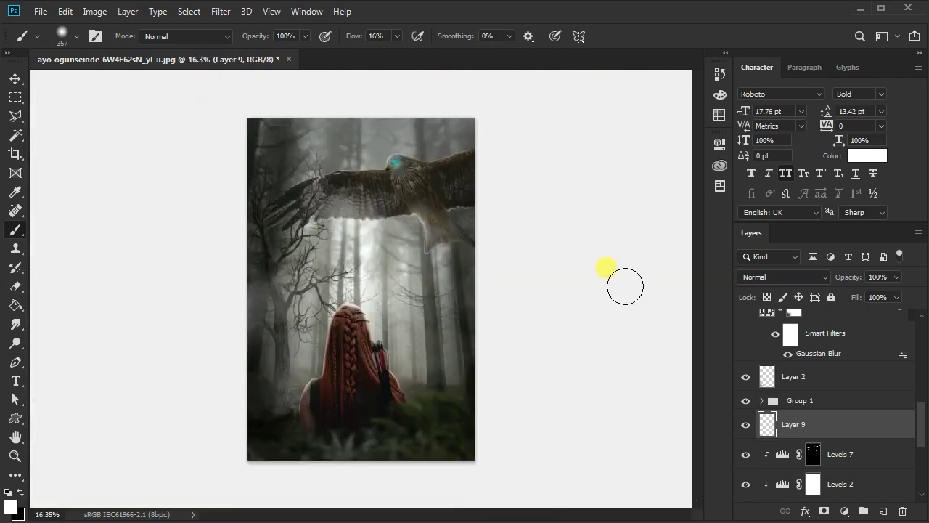
scroll(405, 269, "down", 2)
scroll(411, 325, "up", 1)
scroll(827, 399, "up", 3)
scroll(390, 211, "up", 2)
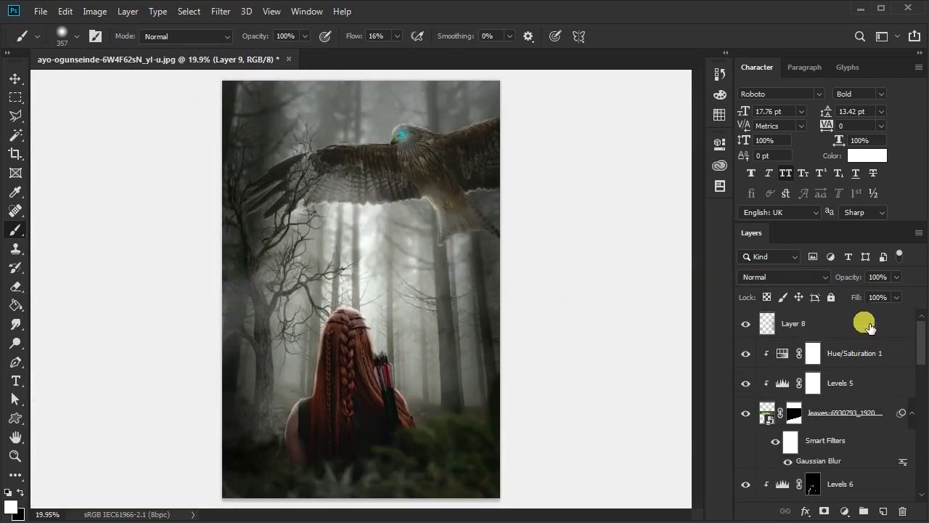
Step: Shade the hawk's wing black on Layer 8, then stamp all visible layers into Layer 10
left_click(869, 326)
key("x")
scroll(531, 280, "up", 3)
left_click_drag(508, 196, 498, 187)
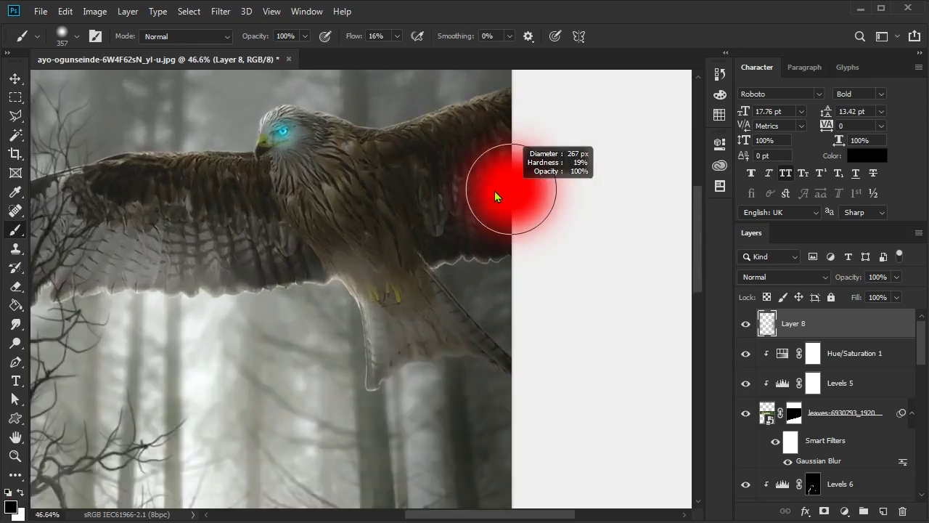
left_click_drag(363, 37, 325, 42)
scroll(355, 225, "down", 3)
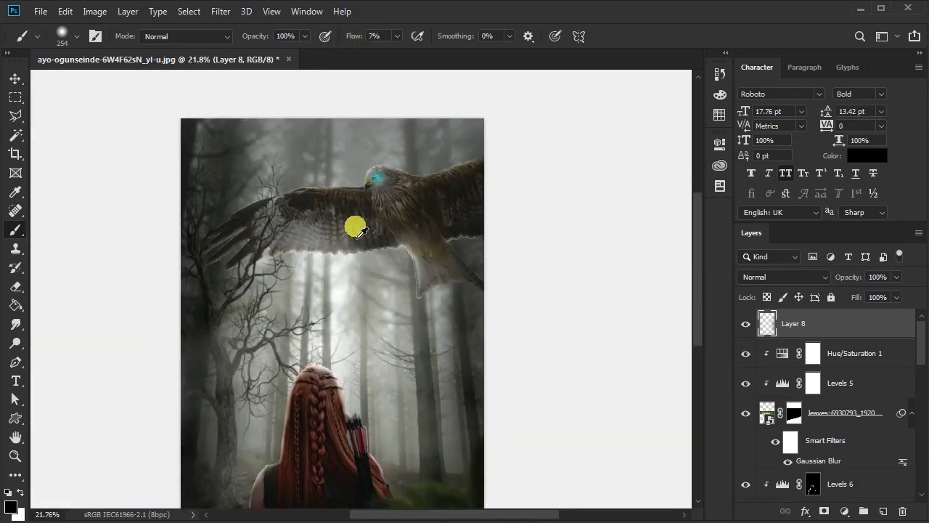
scroll(407, 173, "up", 4)
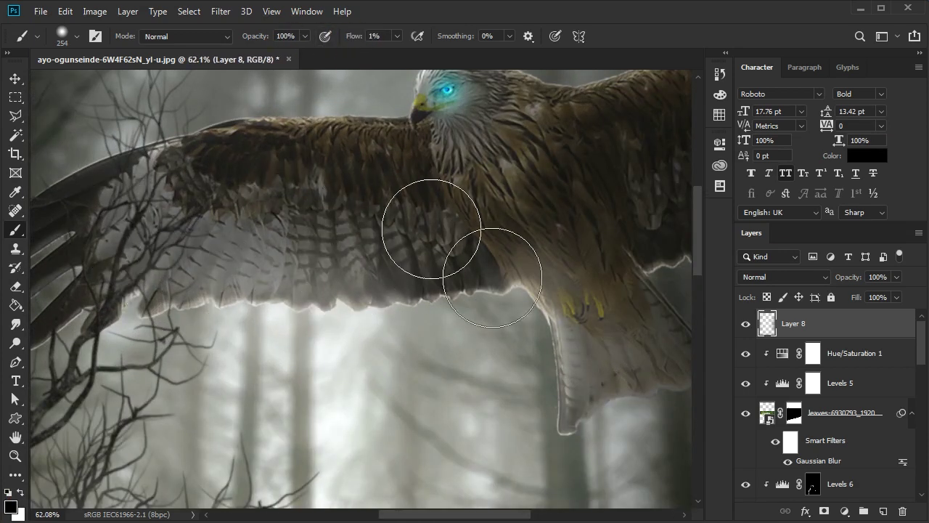
scroll(418, 261, "down", 4)
key("ctrl+shift+alt+e")
Step: Convert merged Layer 10 to a Smart Object and apply the Camera Raw Filter
right_click(783, 324)
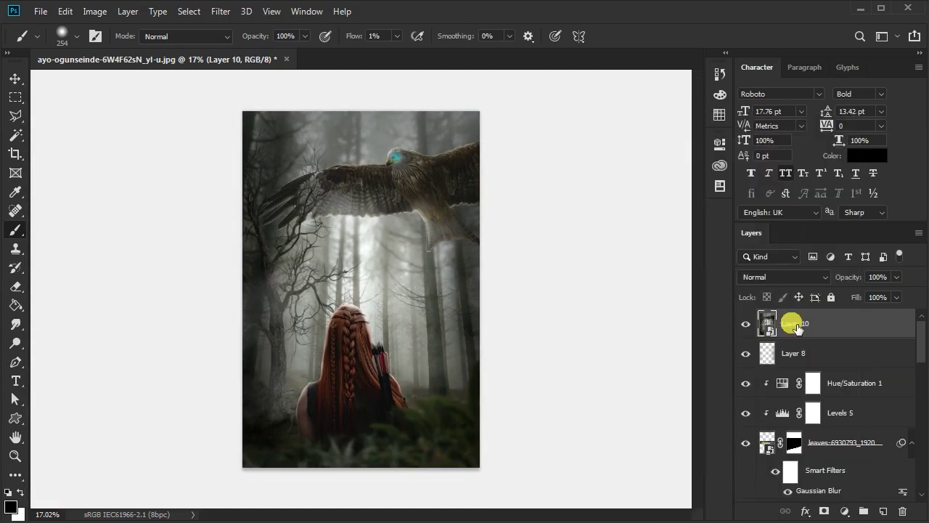
left_click(726, 283)
left_click(220, 11)
left_click(258, 98)
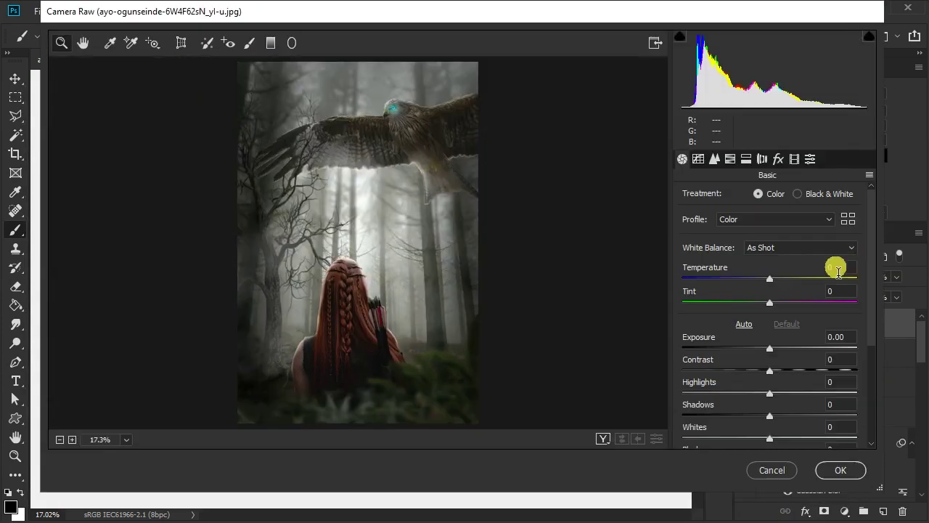
Step: Warm the temperature, raise exposure and contrast, add a slight vignette, and apply
left_click_drag(775, 286, 780, 289)
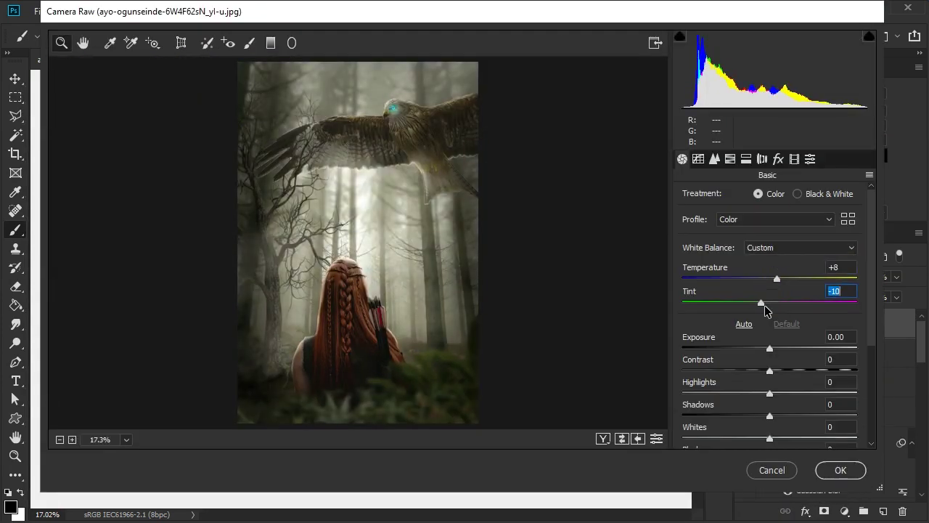
left_click_drag(769, 348, 797, 371)
scroll(801, 379, "down", 2)
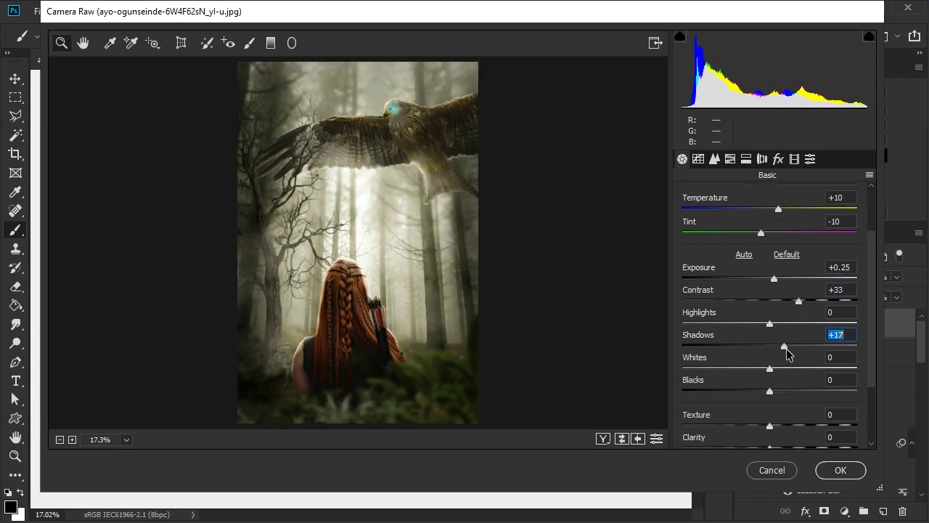
scroll(808, 361, "down", 1)
mouse_move(760, 357)
left_mouse_down()
mouse_move(778, 355)
mouse_move(781, 379)
left_mouse_up()
scroll(791, 361, "down", 1)
left_click(771, 356)
scroll(776, 399, "down", 1)
left_click(778, 160)
left_click_drag(757, 348, 769, 348)
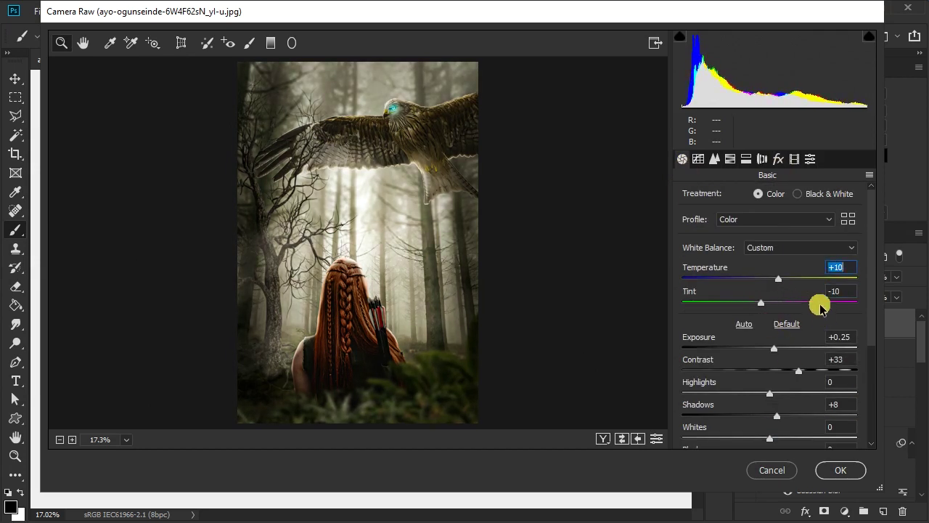
left_click(839, 469)
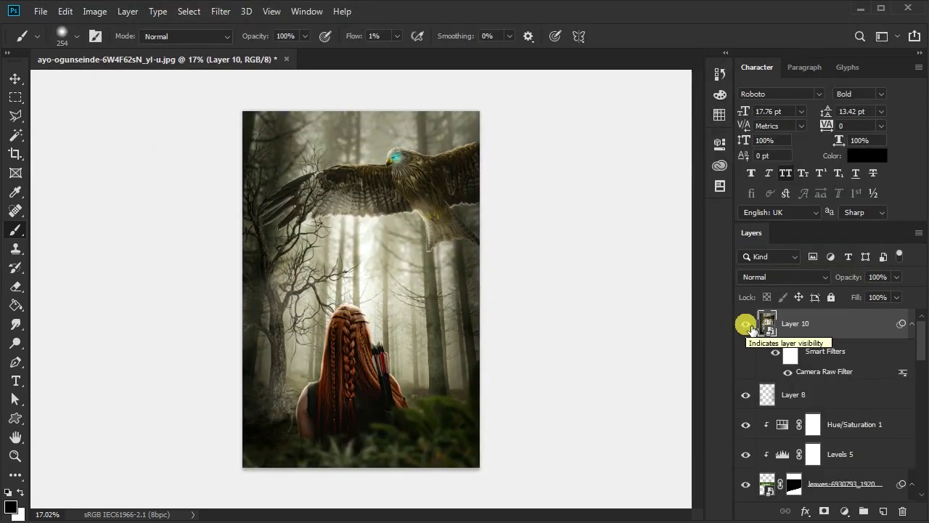